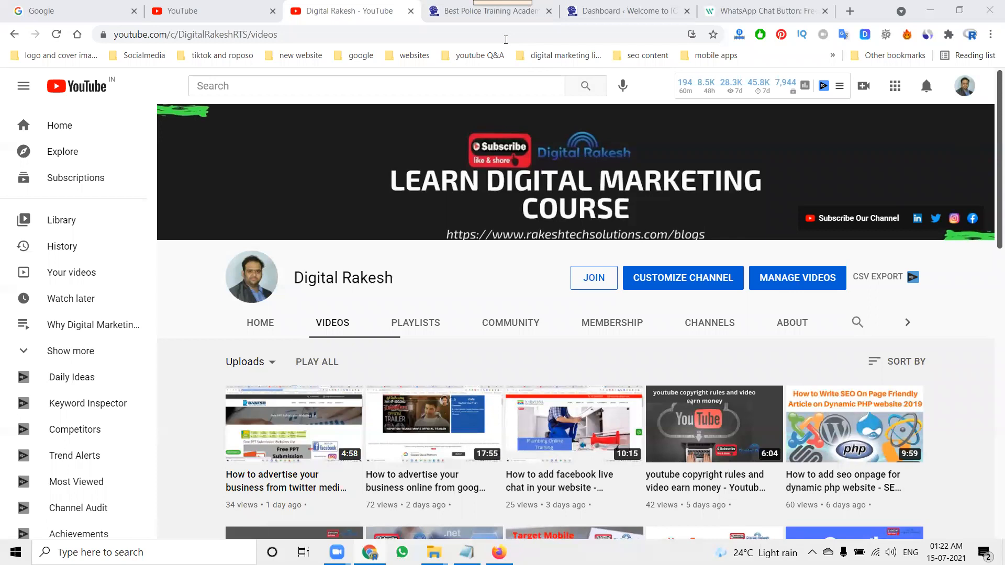
Step: Switch to the WATI chat widget generator, name the chat button "Live Chat" and position it Bottom-Left
left_click(468, 16)
scroll(475, 253, "up", 5)
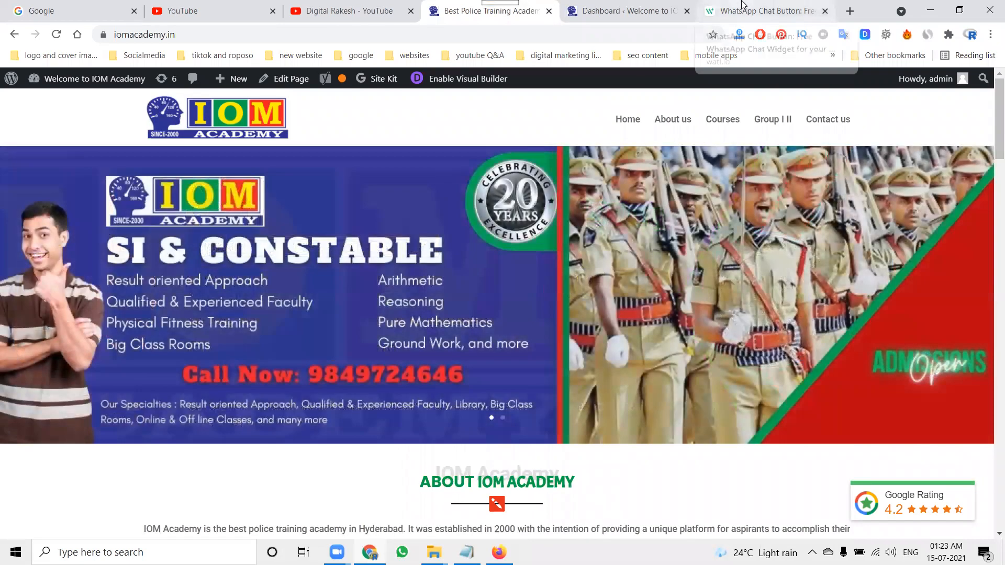
left_click(743, 6)
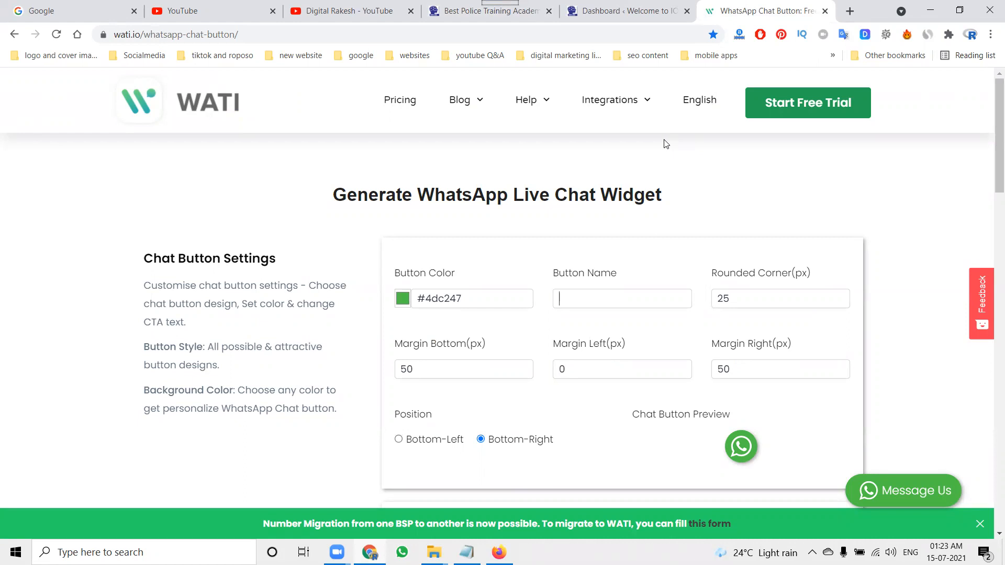
left_click(592, 297)
type("Live Chat")
scroll(680, 302, "down", 2)
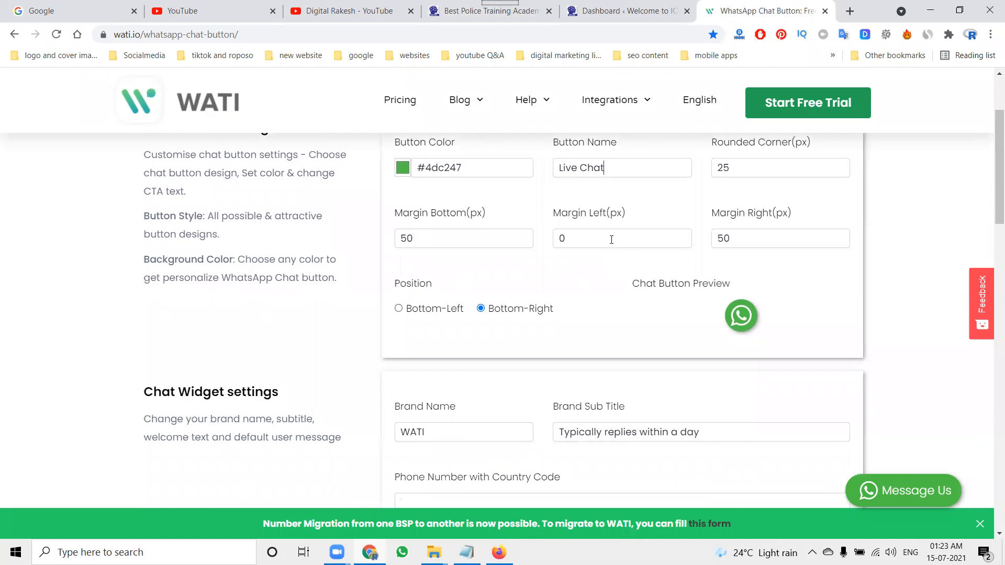
left_click(399, 309)
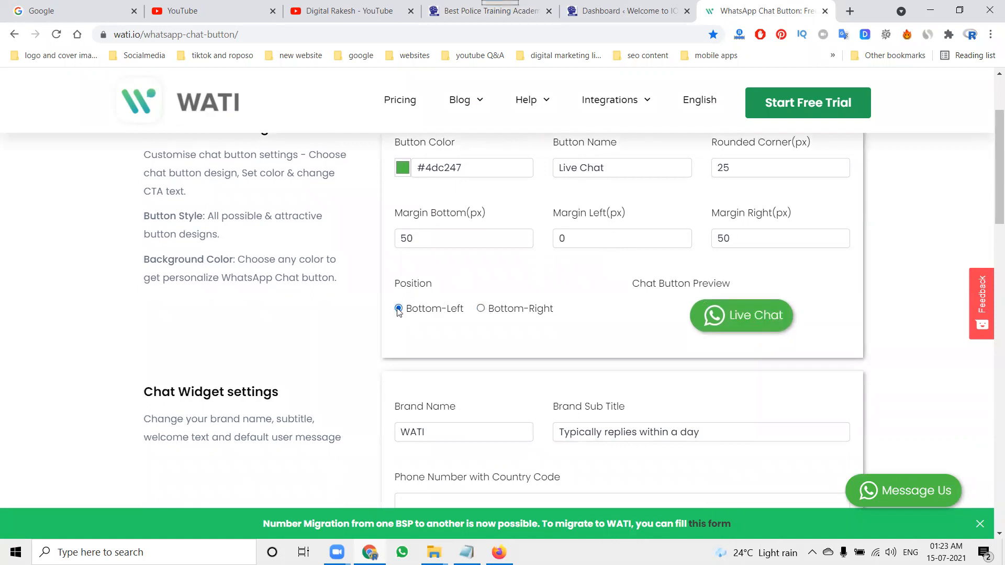
Step: Replace the widget's brand name with "IOM Academy", copied from the academy's homepage
scroll(419, 308, "down", 2)
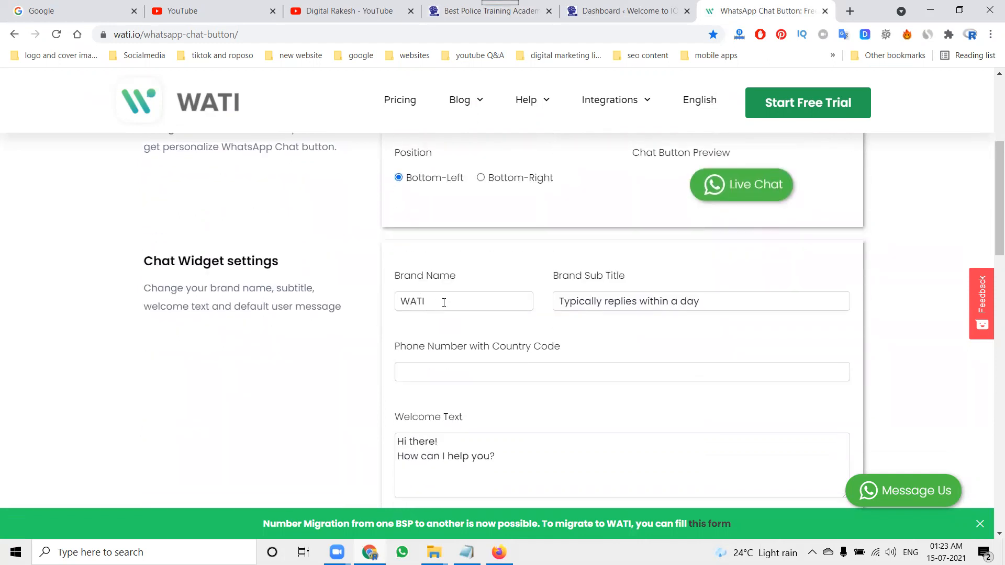
double_click(444, 302)
left_click(462, 14)
scroll(483, 243, "down", 5)
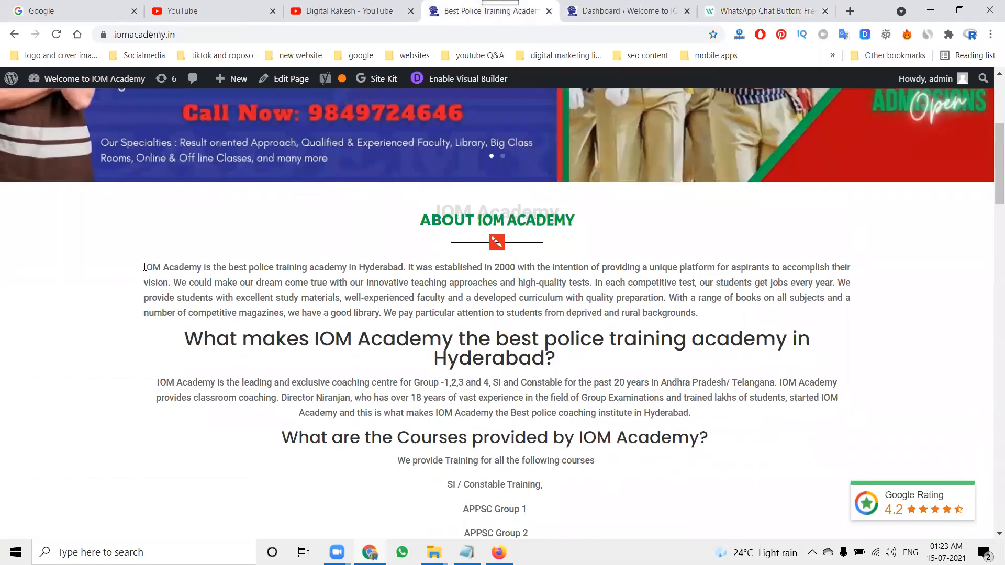
left_click_drag(145, 267, 204, 268)
key("ctrl+c")
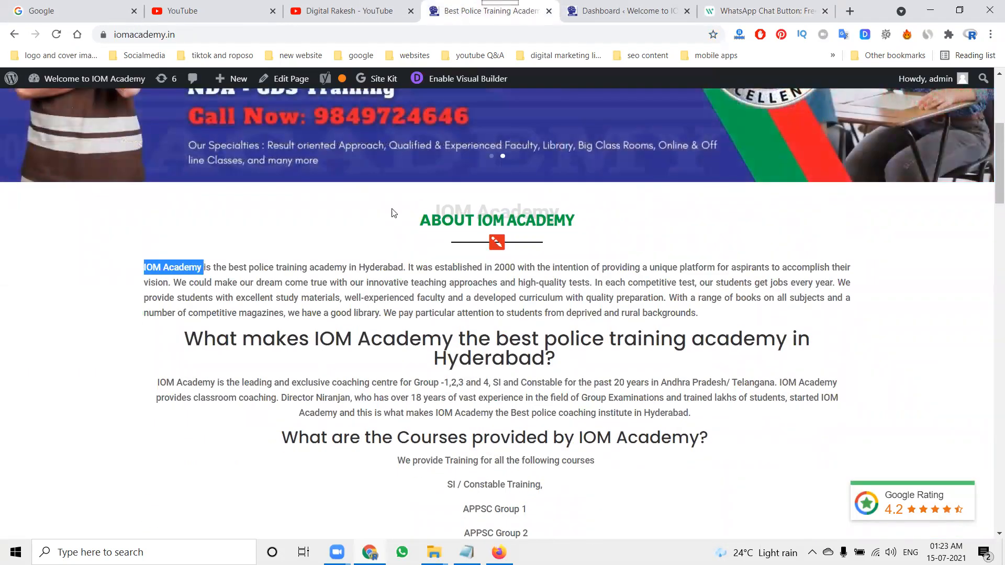
left_click(707, 13)
key("ctrl+v")
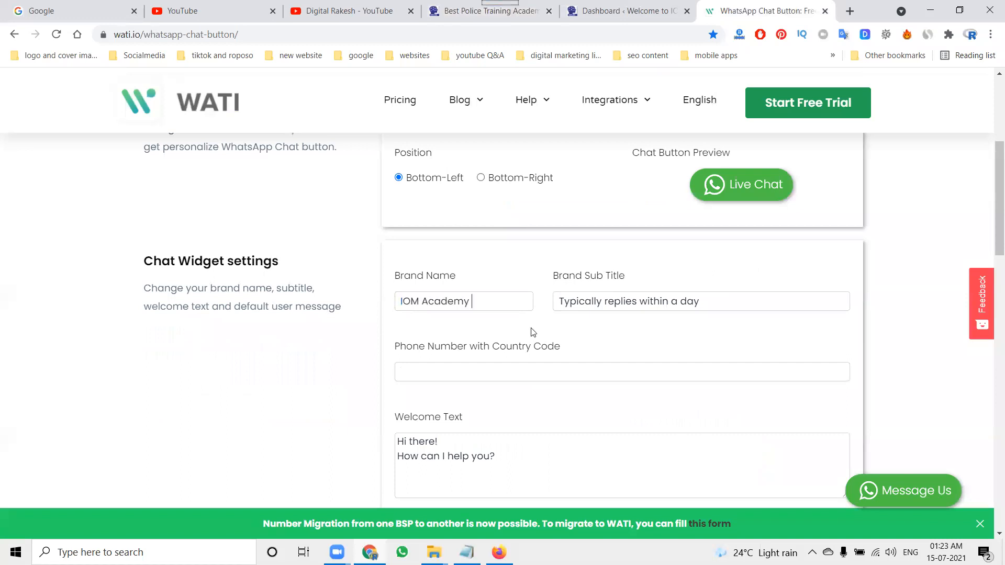
Step: Set the brand subtitle to "SI / Constable Training / Groups", copying the course name from the academy's homepage
triple_click(624, 301)
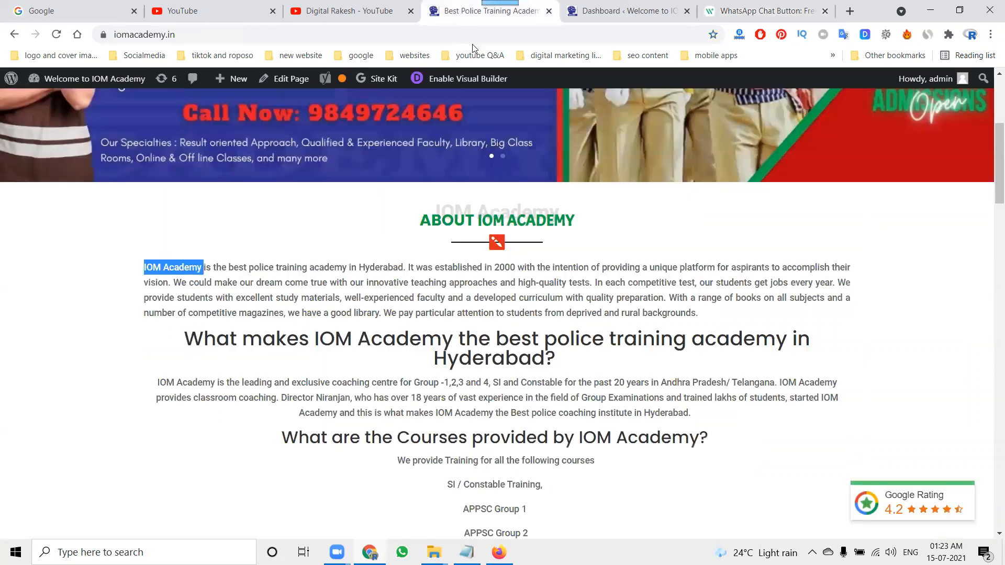
left_click(474, 11)
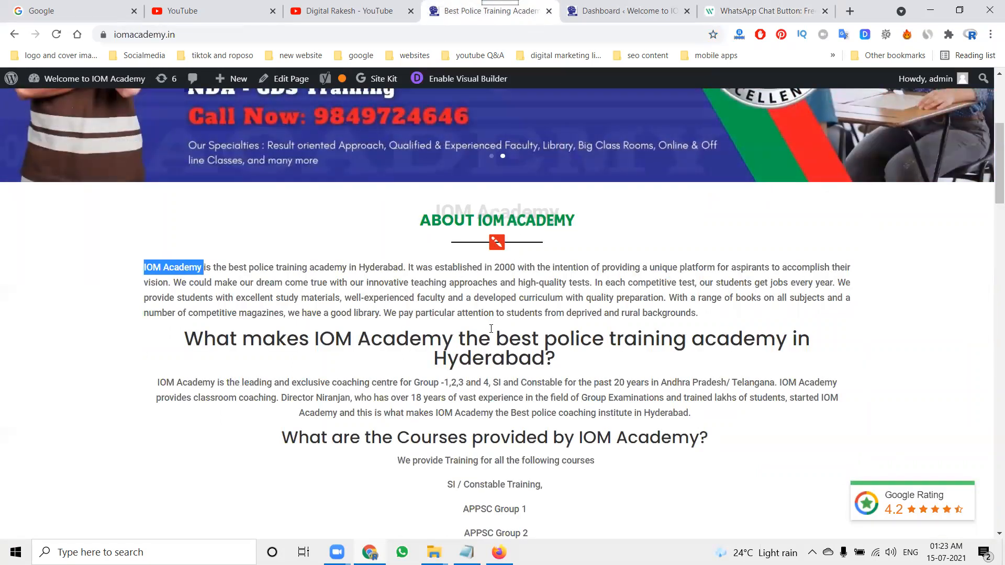
scroll(491, 328, "down", 2)
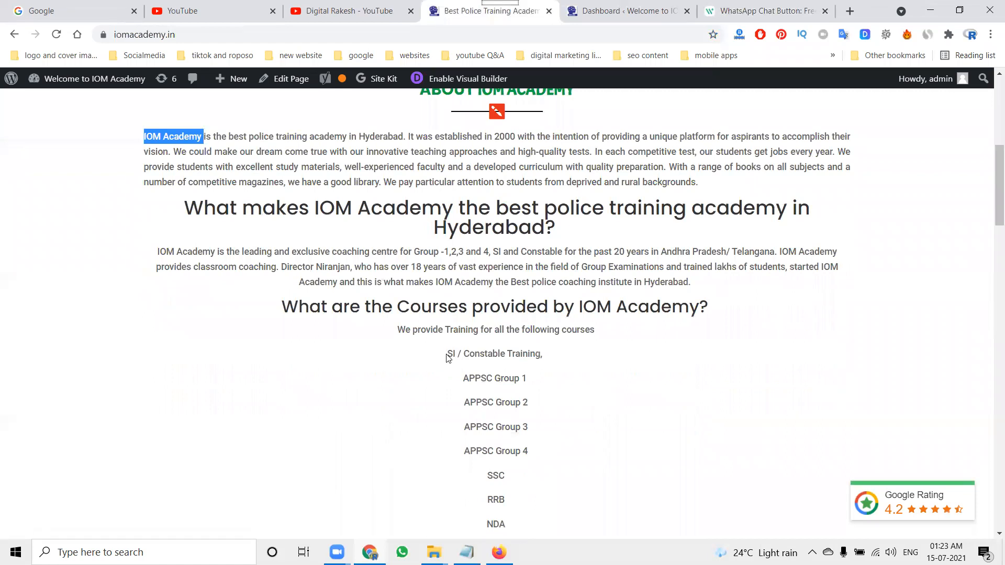
left_click_drag(448, 354, 541, 352)
key("ctrl+c")
left_click(706, 6)
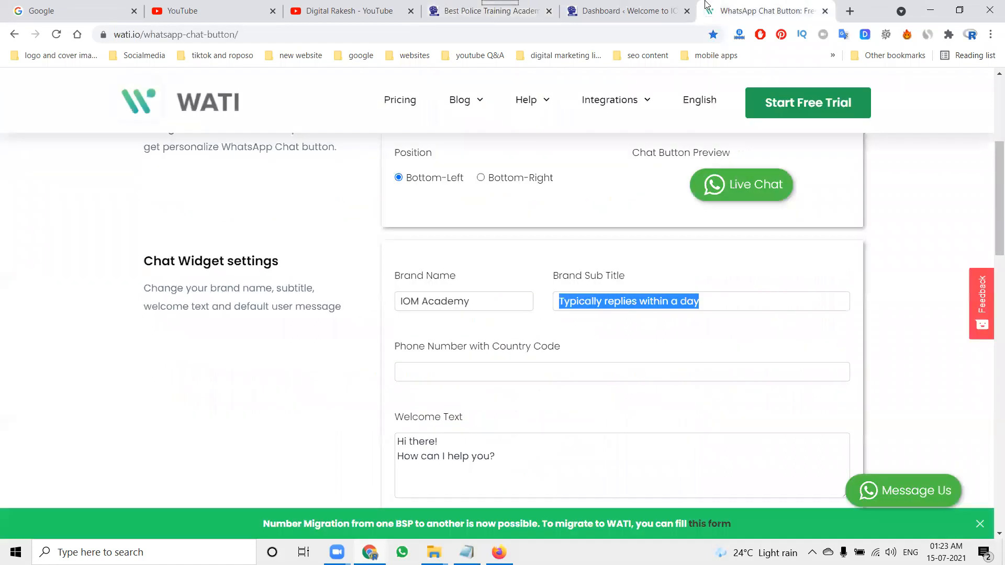
key("ctrl+v")
type("/ Groups")
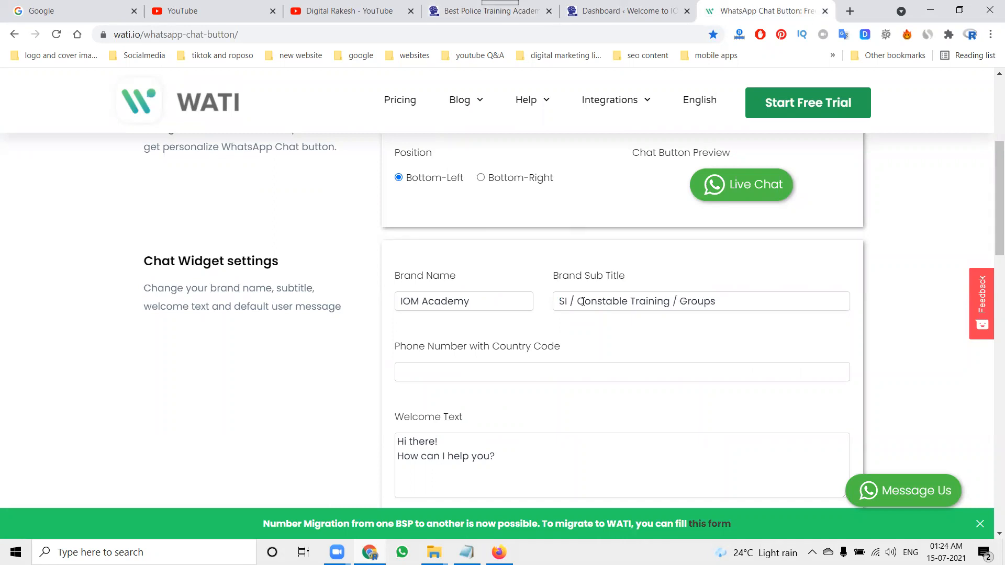
Step: Copy the academy's phone number from its contact page into the widget's phone number field, prefixed with country code +91
scroll(529, 306, "down", 1)
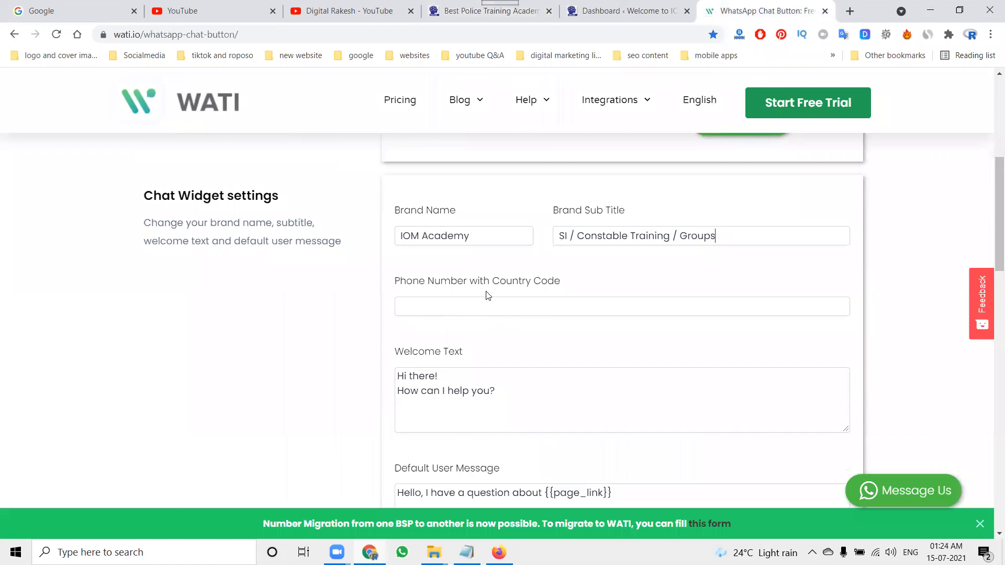
left_click(489, 10)
scroll(673, 215, "up", 2)
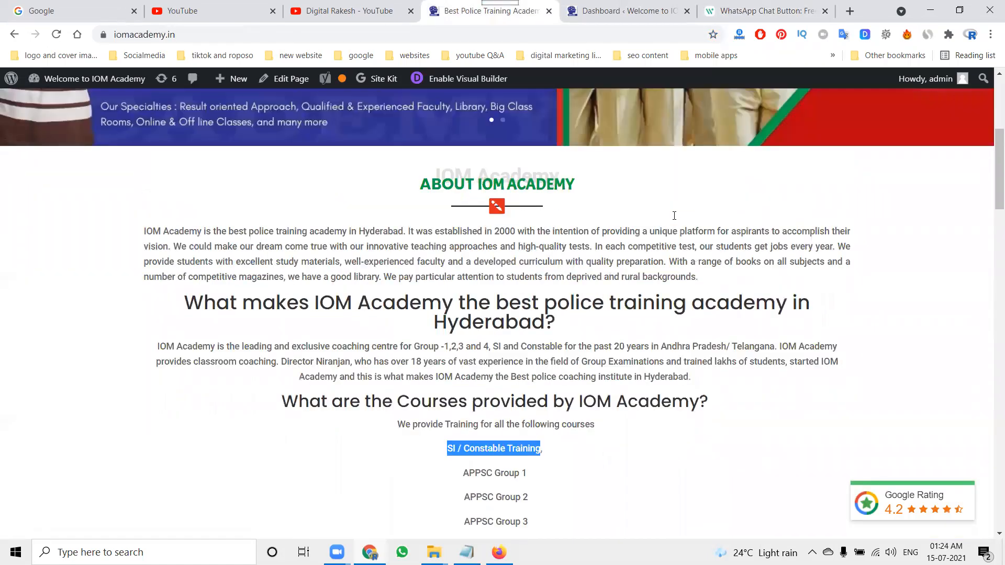
scroll(674, 214, "up", 5)
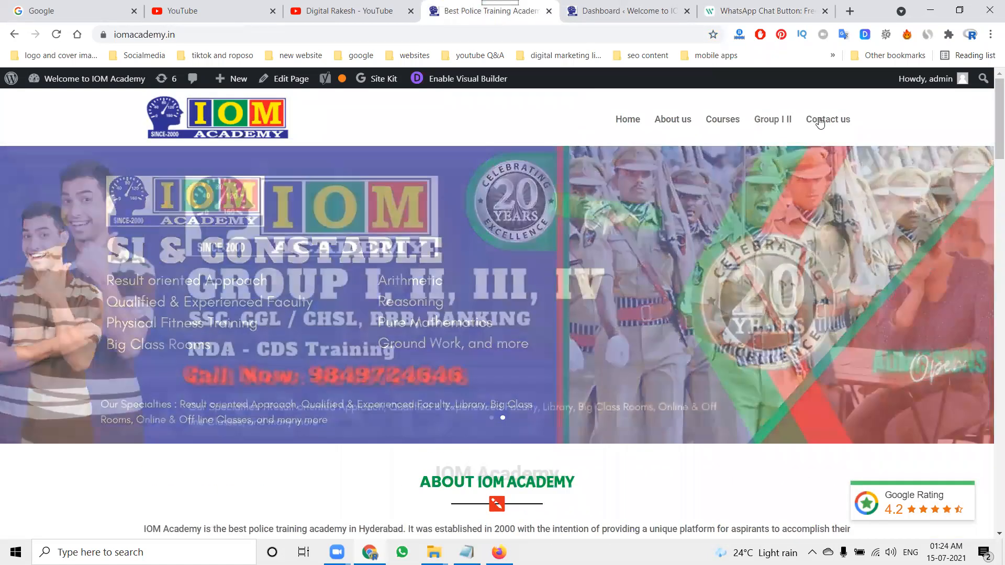
left_click(820, 124)
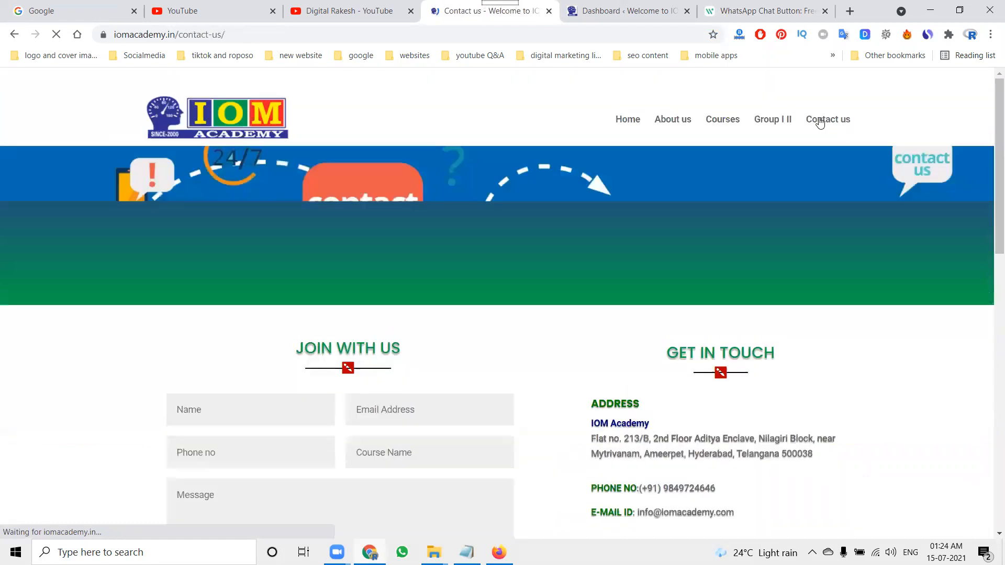
scroll(782, 247, "down", 4)
left_click_drag(715, 292, 661, 293)
key("ctrl+c")
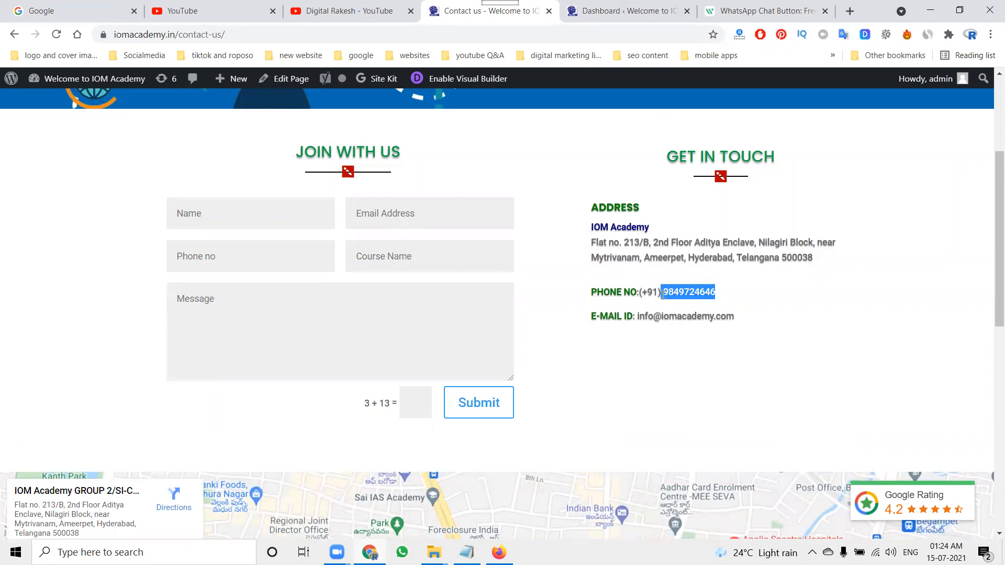
left_click(738, 14)
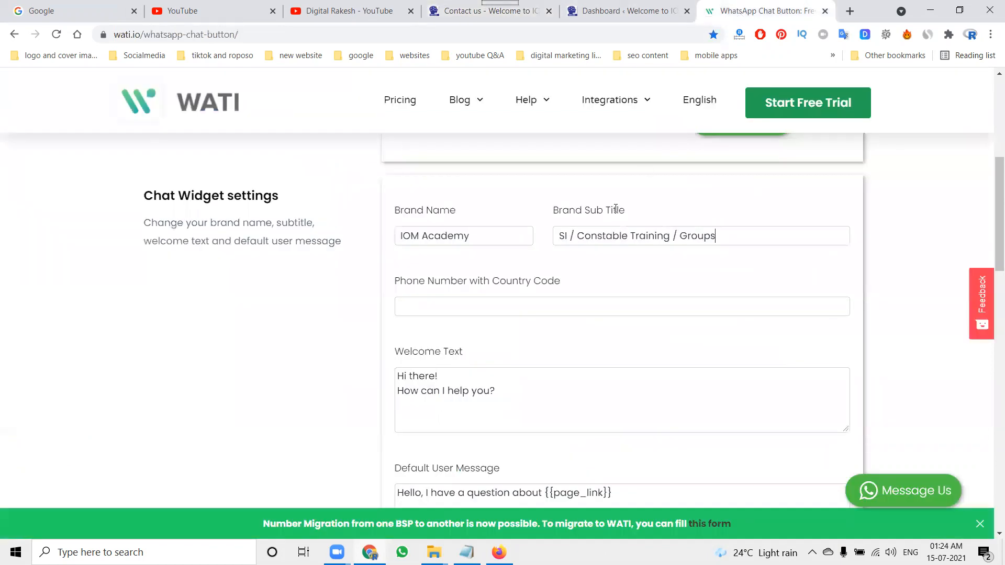
key("ctrl+v")
left_click(406, 305)
type("+91")
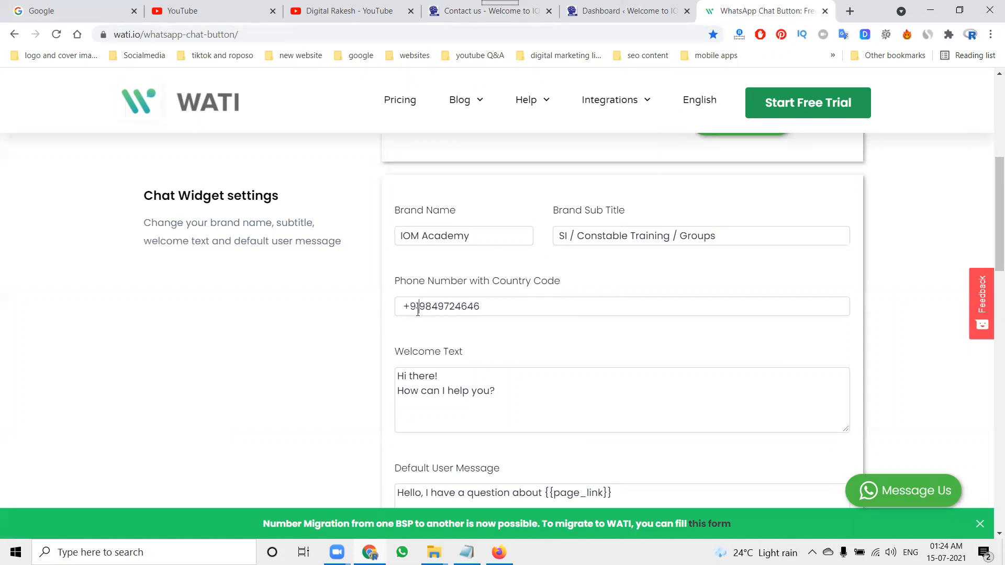
Step: Select the brand image URL for replacement, then open the academy contact page's source code and search it for "favi"
scroll(417, 308, "down", 2)
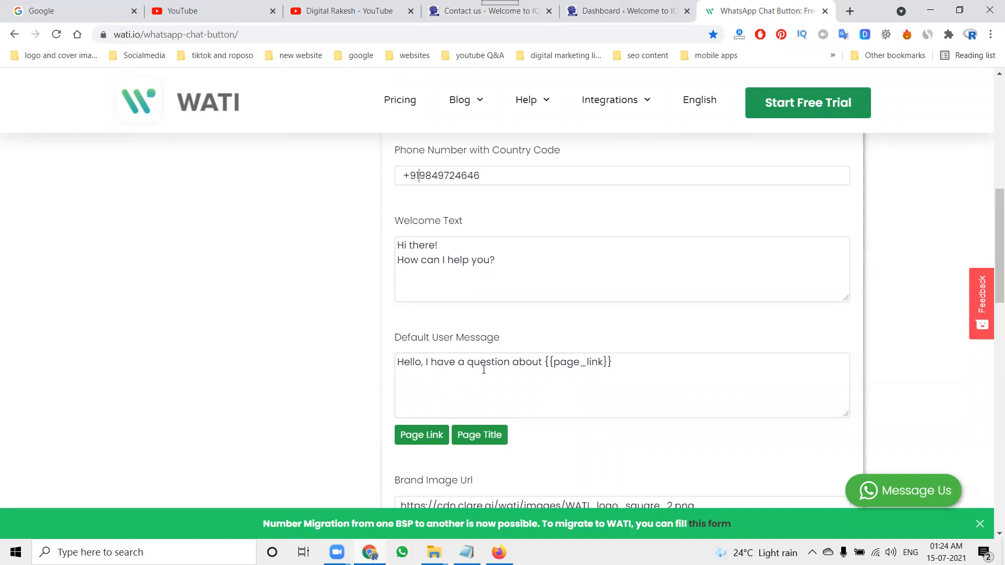
scroll(483, 369, "down", 2)
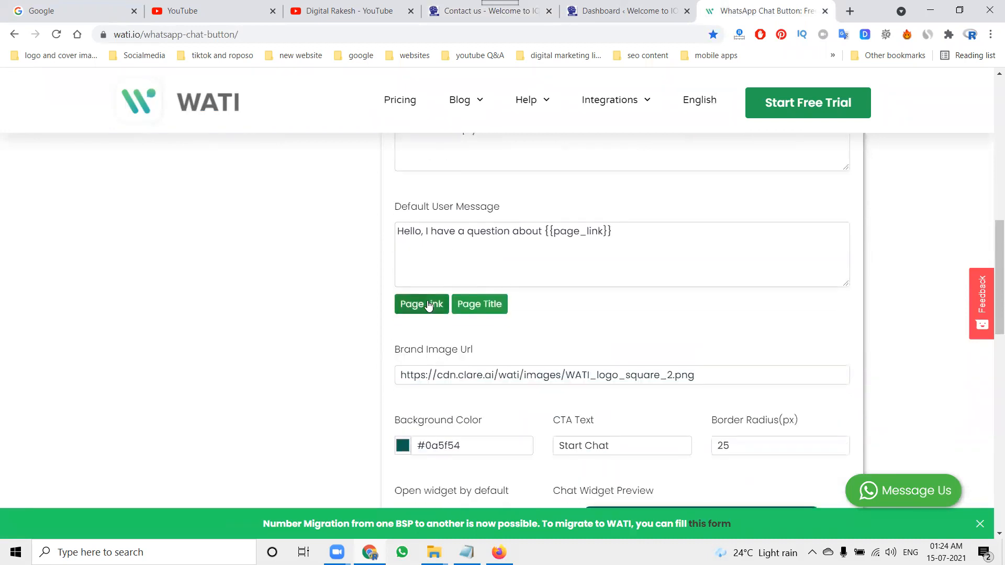
scroll(439, 272, "down", 2)
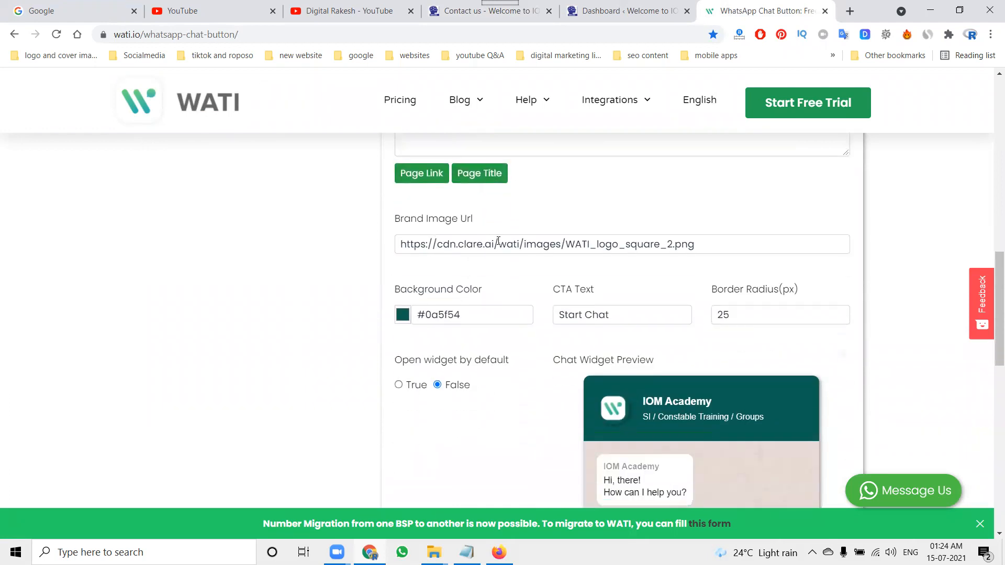
scroll(497, 241, "down", 6)
scroll(498, 242, "up", 6)
triple_click(522, 240)
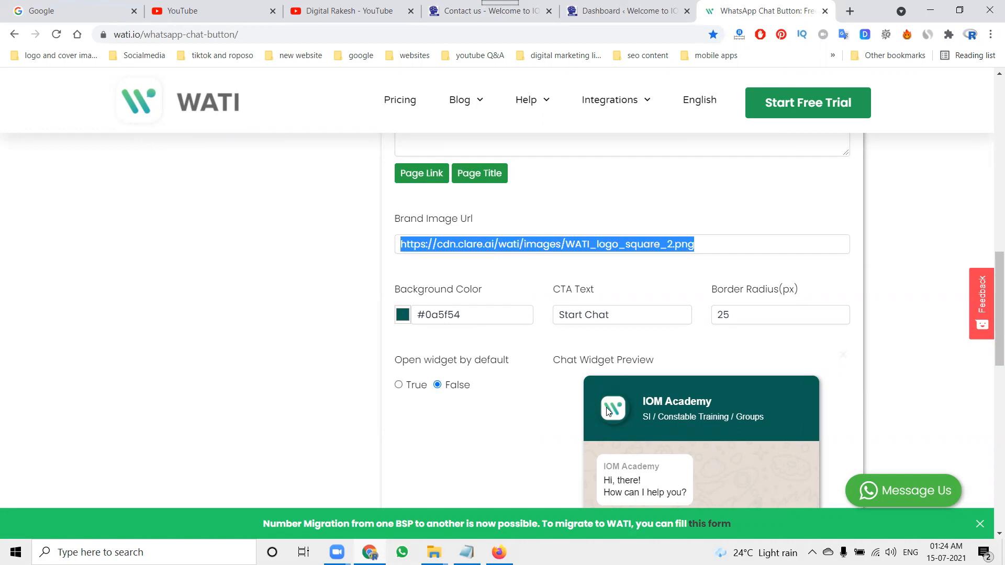
left_click(449, 16)
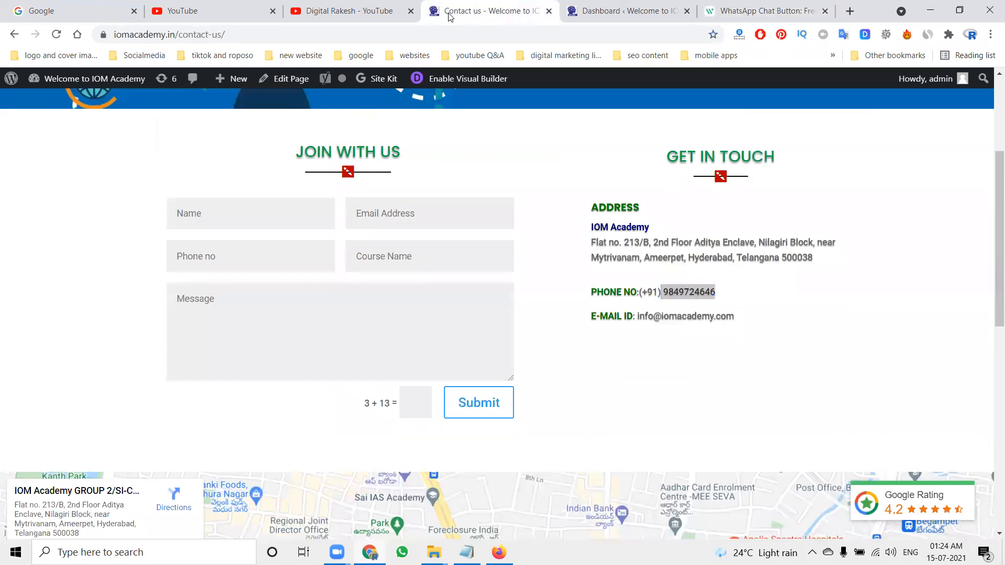
key("ctrl+u")
key("ctrl+f")
type("favi")
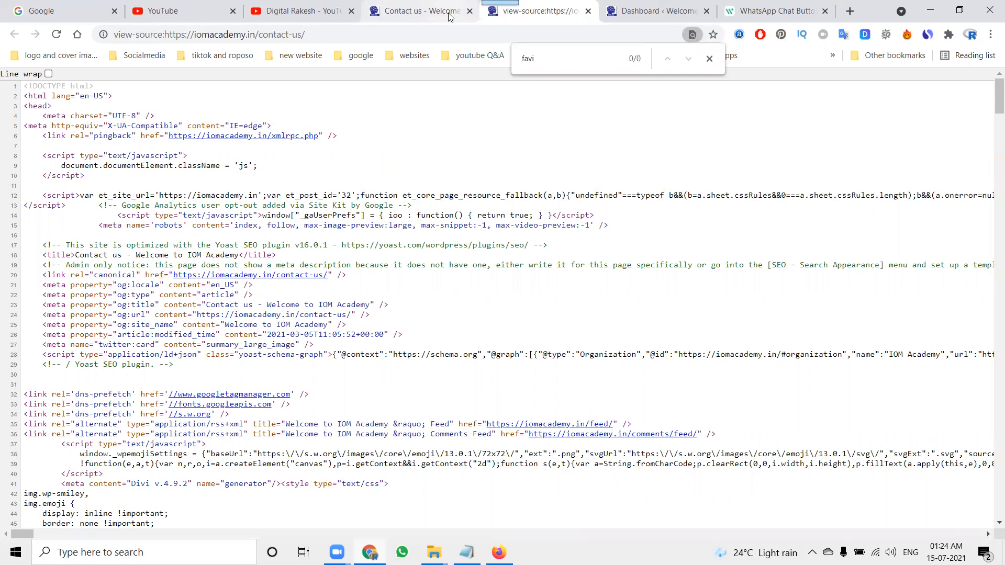
Step: Search the page source for "icon" instead, and check the linked dashicons stylesheet before closing it
key("BackSpace")
key("BackSpace")
key("BackSpace")
key("BackSpace")
type("ic")
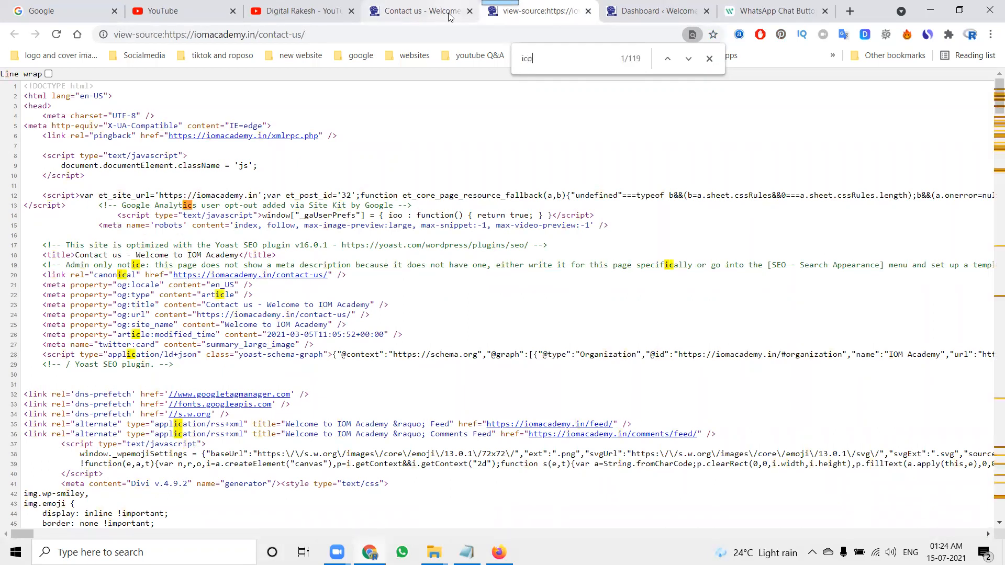
type("on")
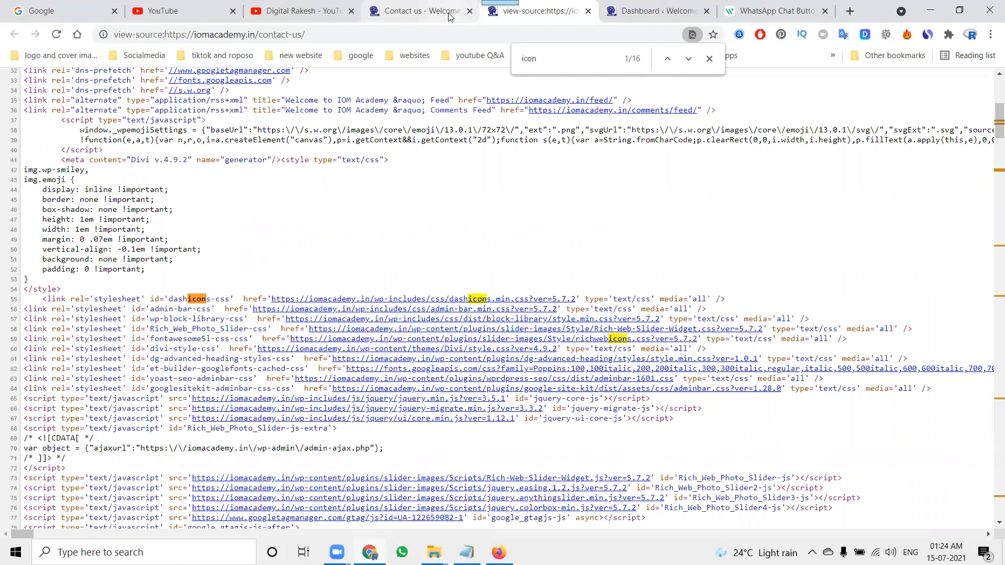
left_click(413, 301)
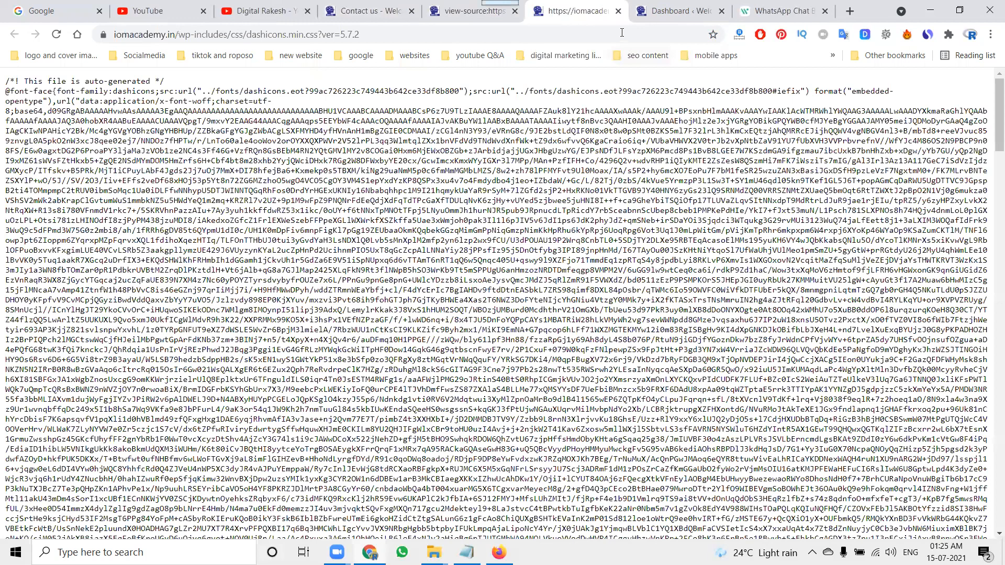
left_click(618, 11)
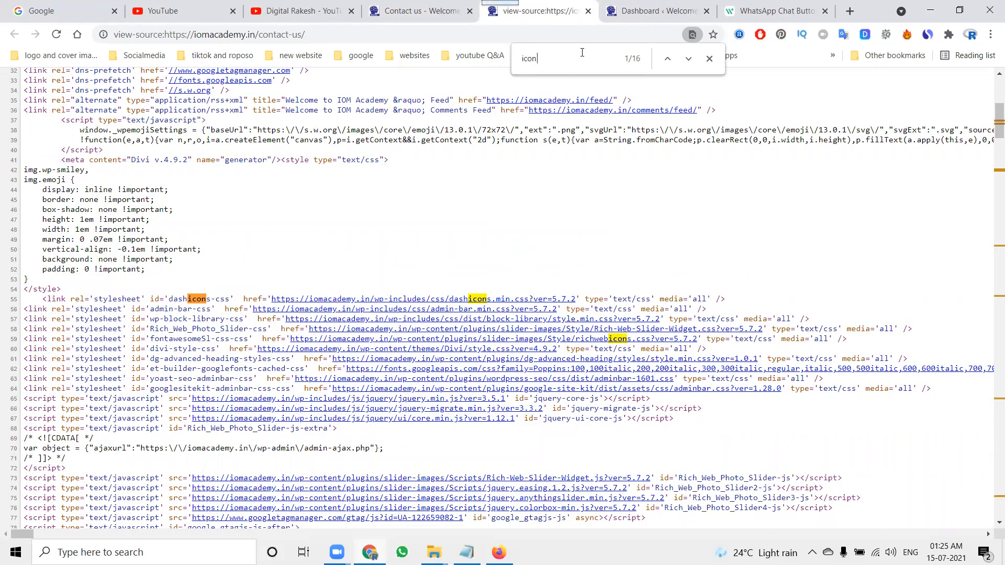
Step: Advance through the "icon" matches to the 32x32 icon link and open the cropped-logo-32x32.jpg image
key("Return")
key("Return")
key("Return")
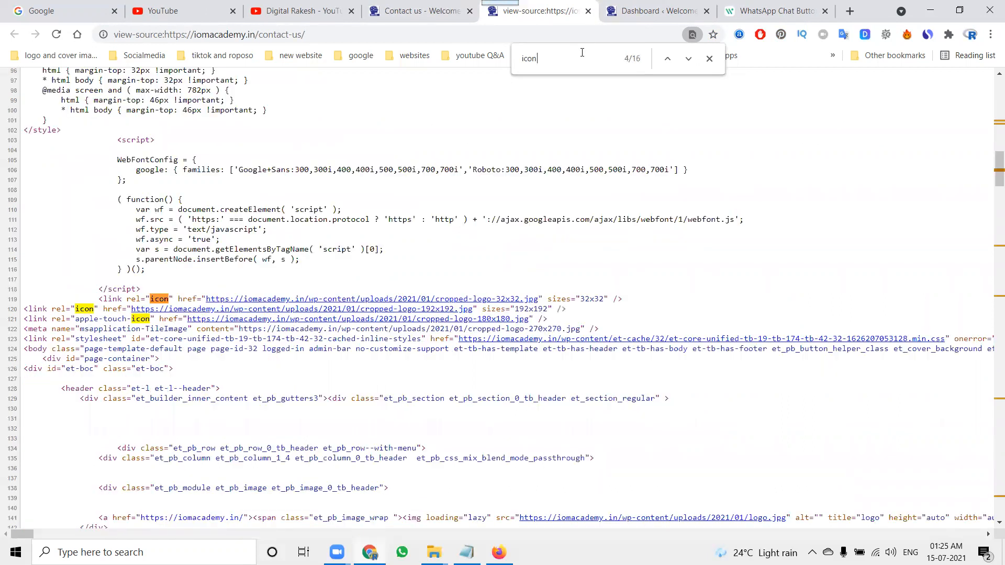
left_click(394, 299)
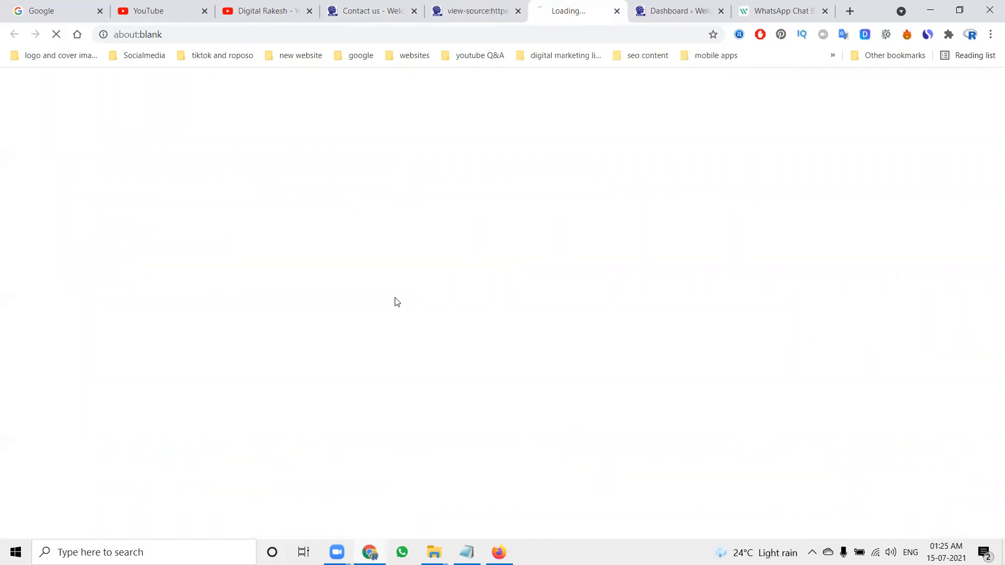
Step: Copy the logo image's address and use it as the widget's brand image URL
left_click(347, 35)
key("ctrl+c")
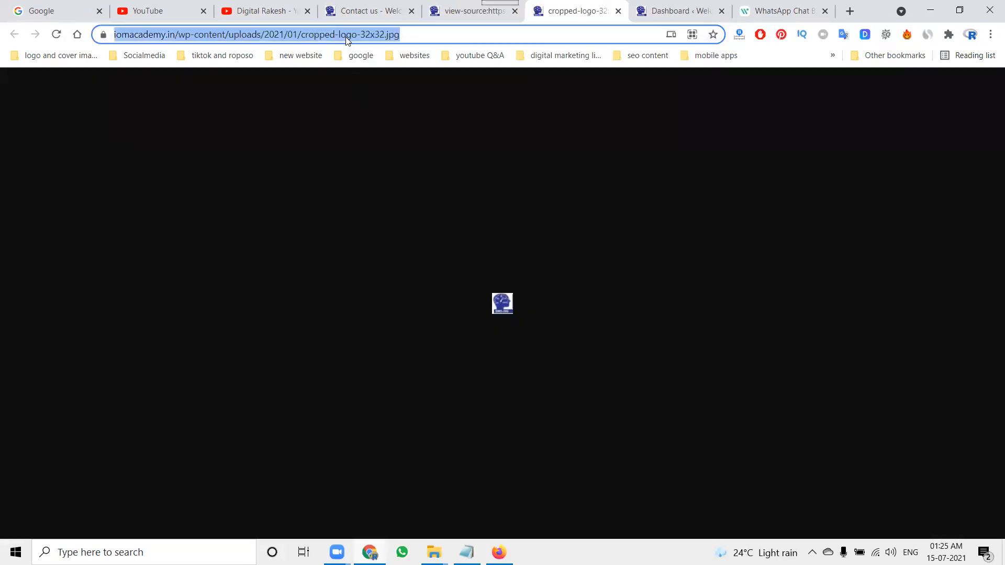
left_click(780, 10)
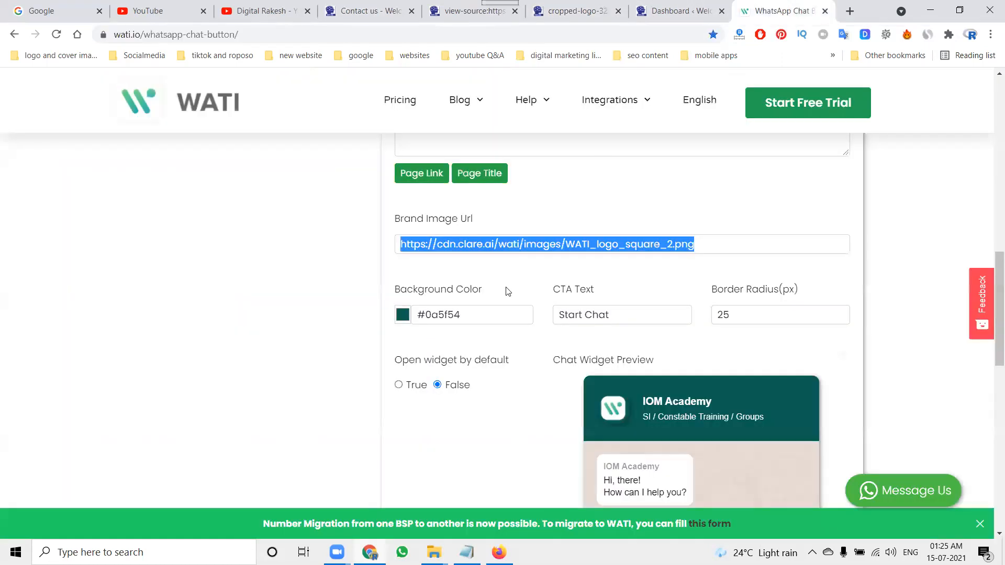
key("ctrl+v")
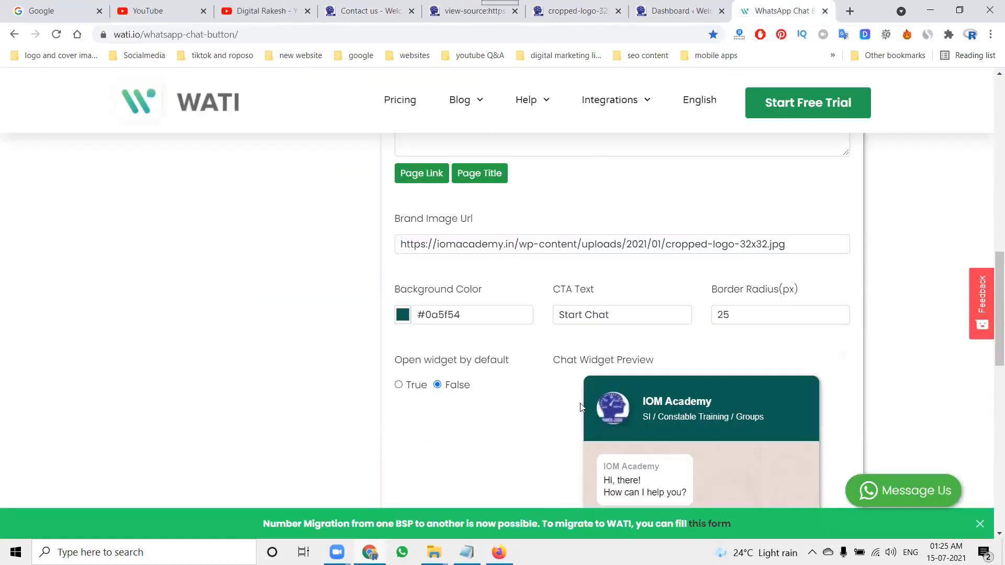
Step: Reword the brand subtitle to "SI Constable / Groups Training" by removing the first slash and moving "Training" to the end
scroll(934, 284, "down", 3)
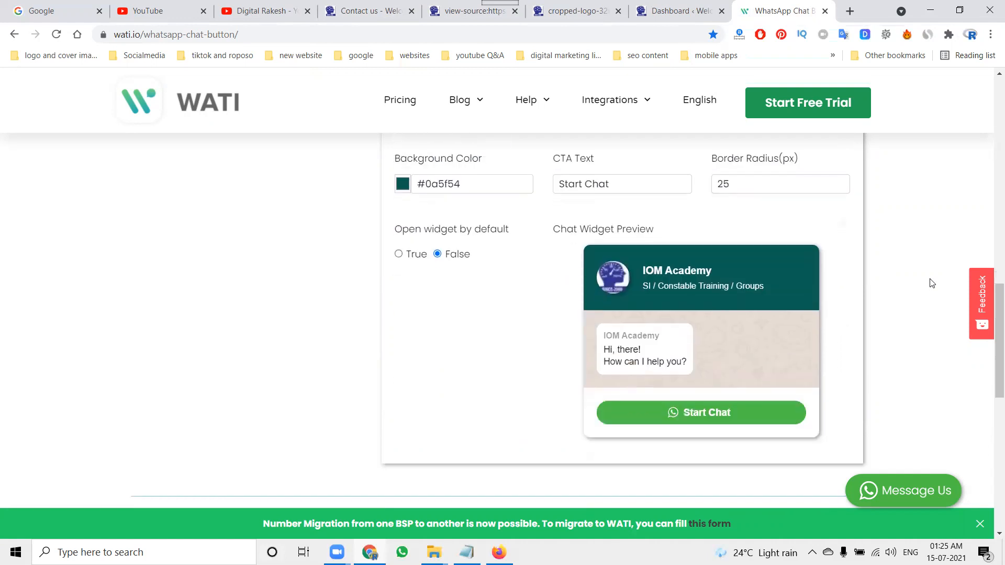
scroll(657, 229, "up", 10)
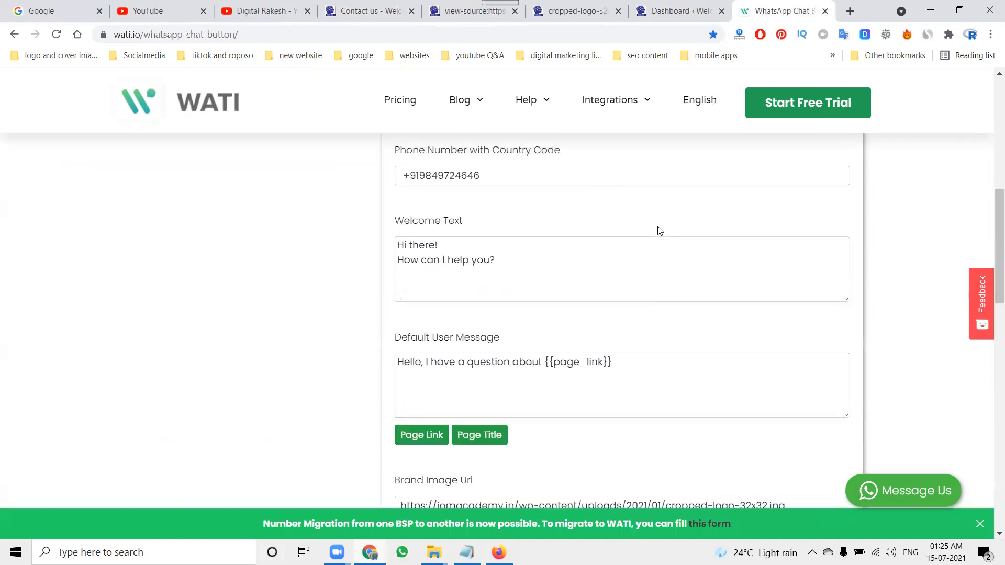
double_click(648, 302)
key("ctrl+c")
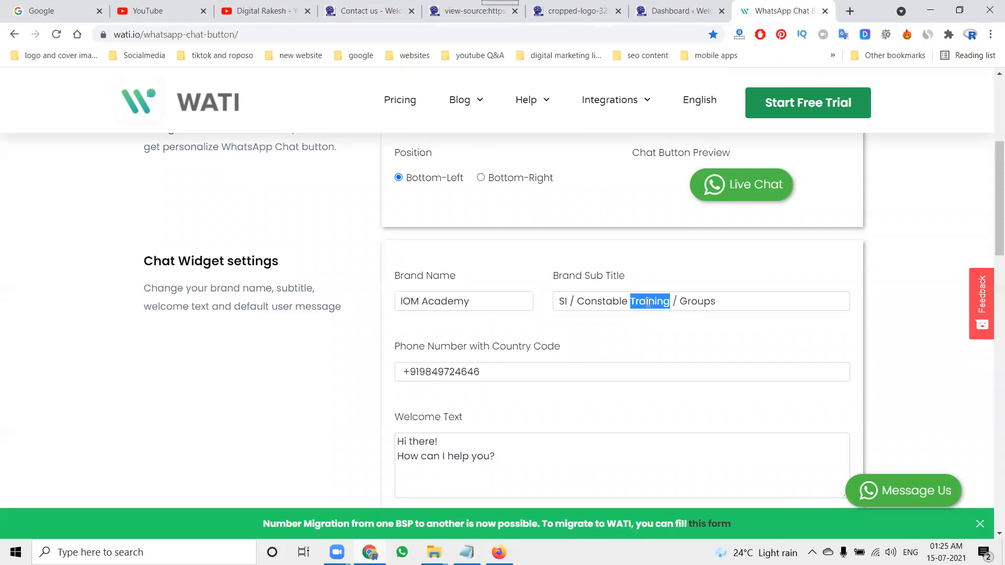
key("BackSpace")
left_click(578, 303)
key("BackSpace")
key("BackSpace")
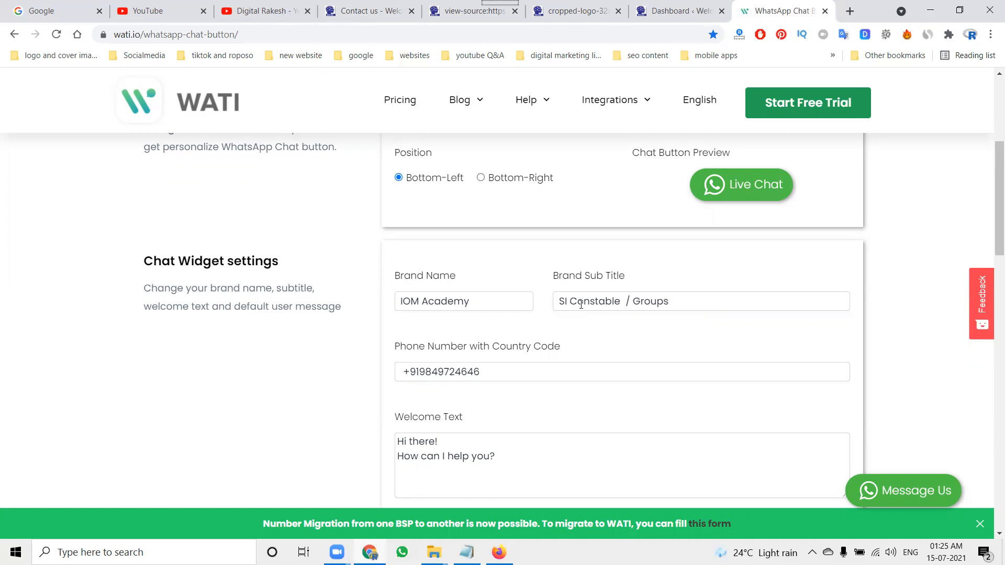
left_click(692, 303)
key("ctrl+v")
Step: Test Start Chat in the widget preview, allow WhatsApp to open, and close the WhatsApp page
scroll(913, 289, "down", 11)
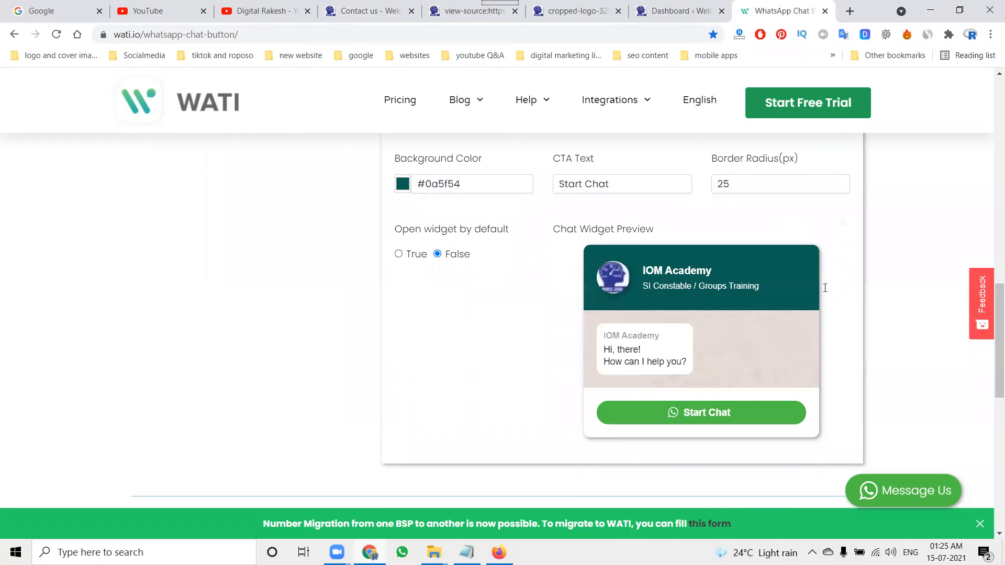
left_click(714, 414)
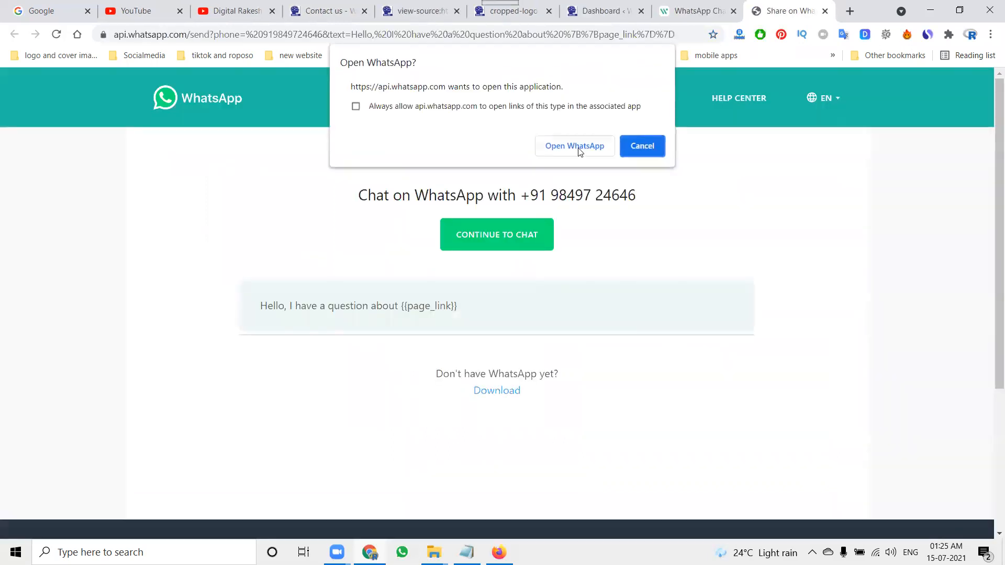
left_click(575, 146)
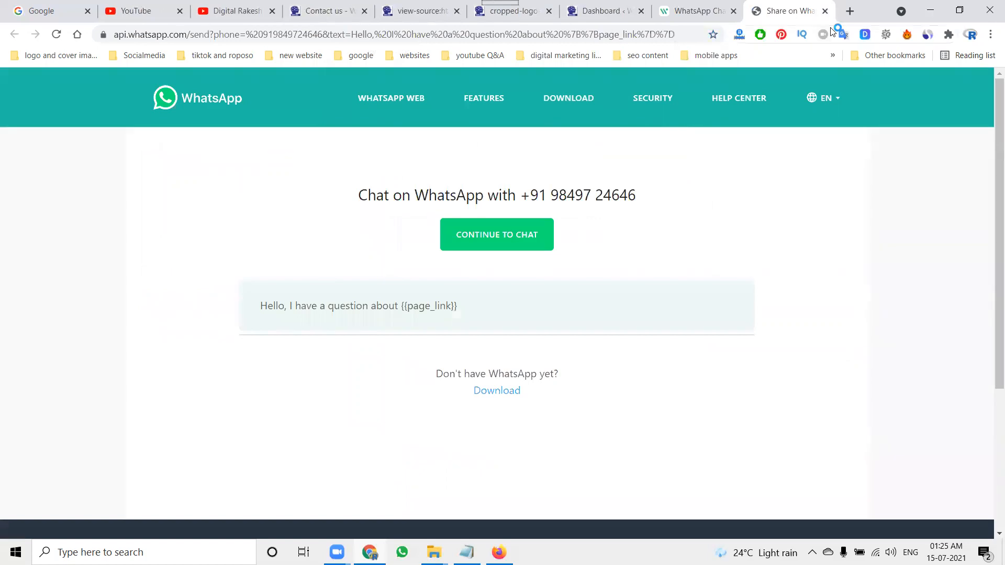
left_click(825, 12)
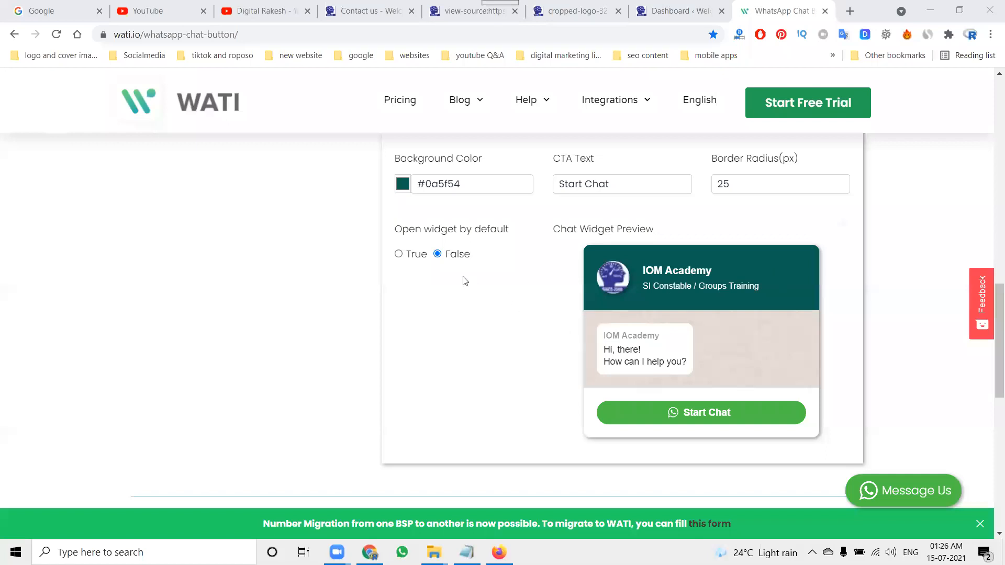
Step: Generate the widget code and copy the script to the clipboard
scroll(507, 275, "down", 3)
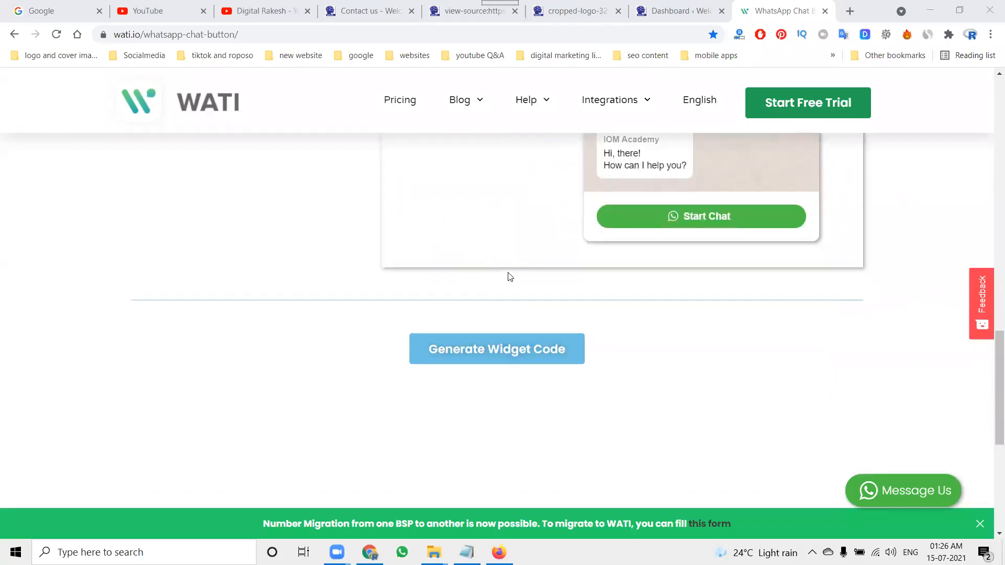
left_click(497, 349)
scroll(501, 352, "down", 4)
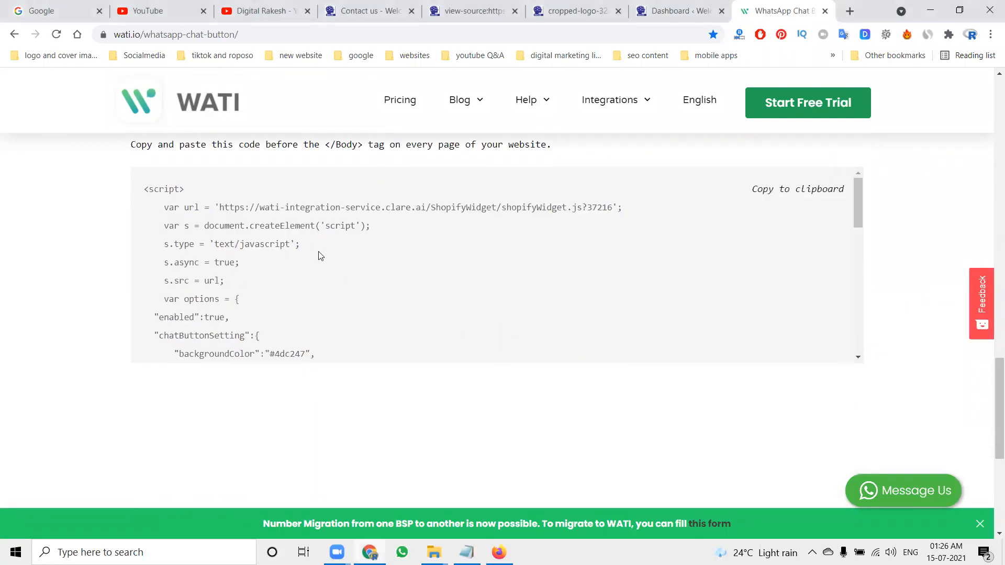
left_click(810, 190)
Step: Switch to the academy's WordPress dashboard and close the page-source and logo image pages
left_click(655, 8)
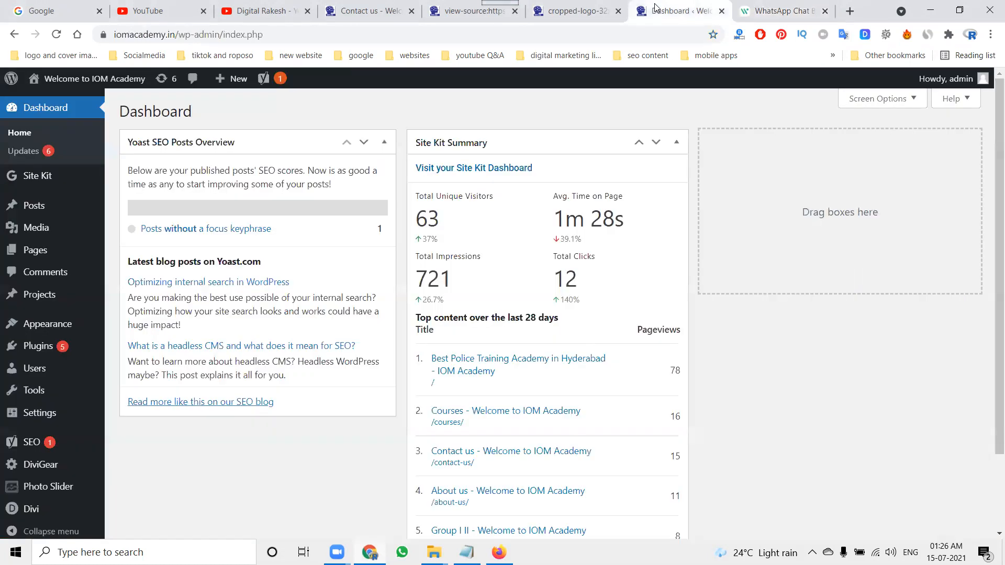
left_click(515, 12)
left_click(515, 11)
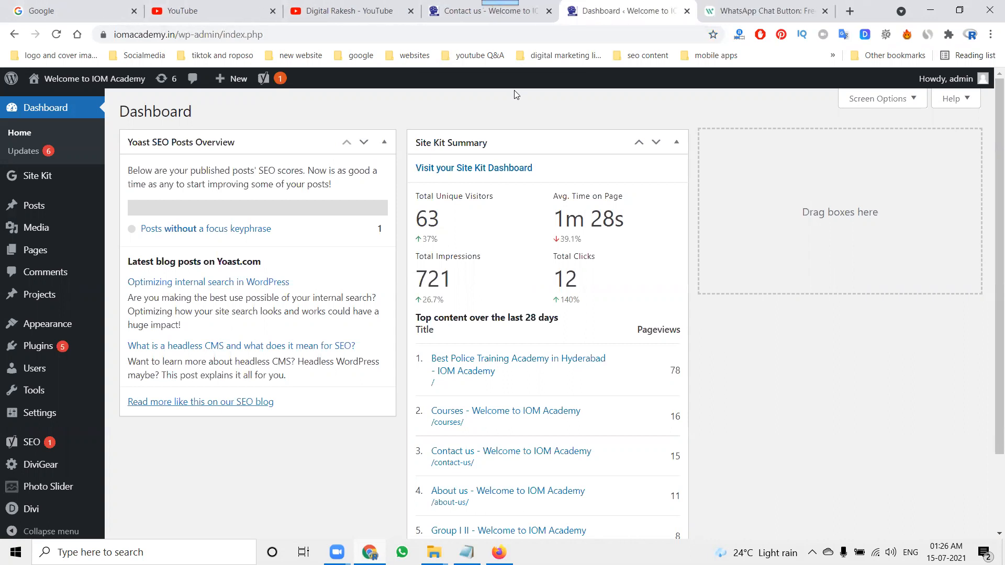
Step: Check the installed plugins for Insert Headers and Footers, and open that plugin's settings page
mouse_move(72, 324)
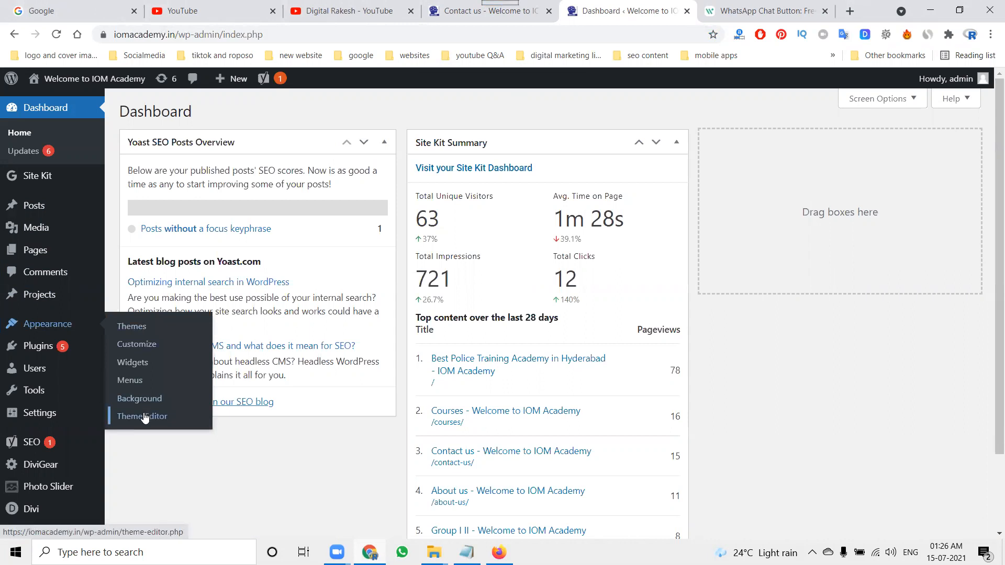
left_click(59, 348)
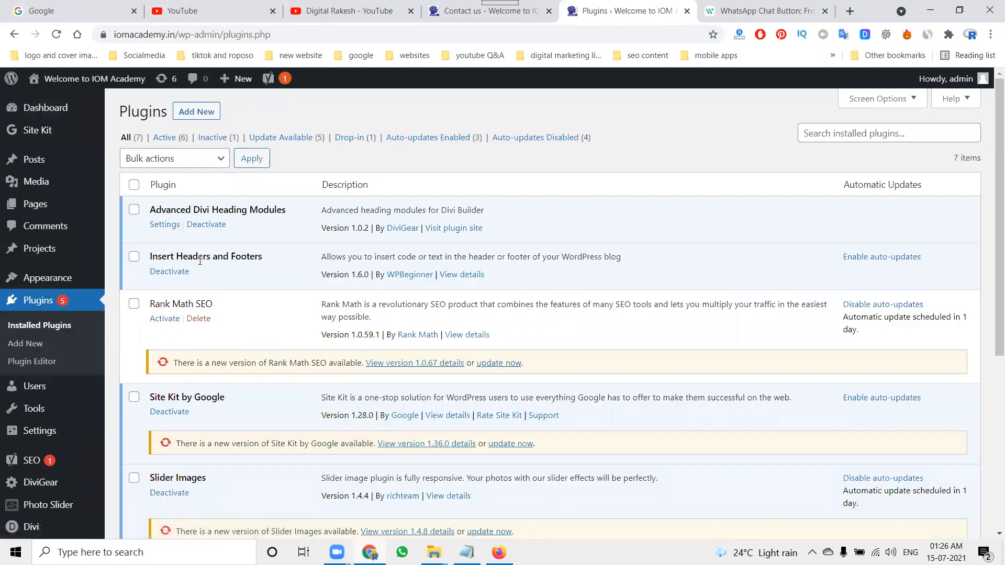
mouse_move(47, 435)
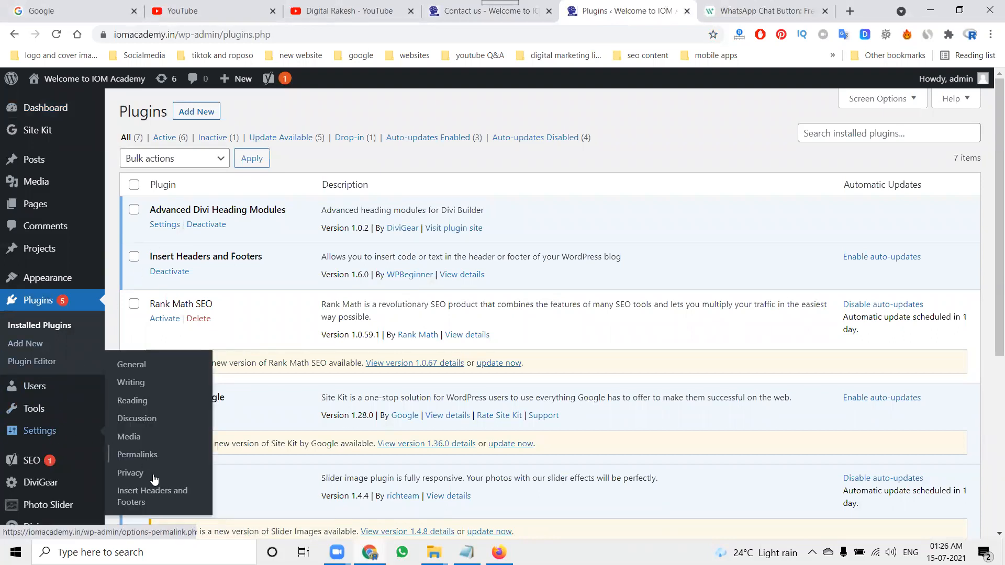
left_click(155, 495)
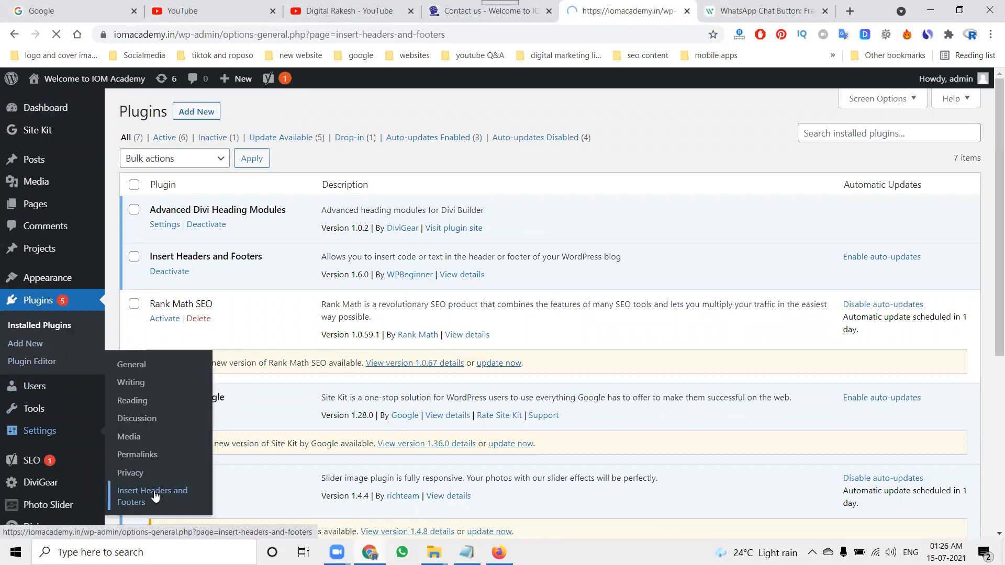
Step: Paste the widget script several lines below the existing Google review script in Scripts in Footer, and save the settings
scroll(263, 300, "down", 8)
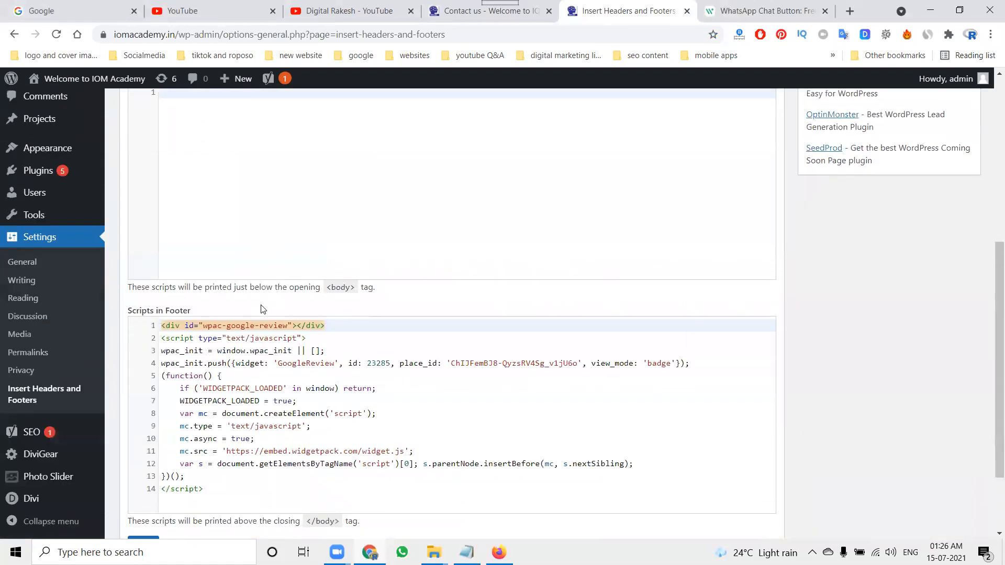
left_click(221, 389)
key("Return")
key("Return")
key("Return")
key("Return")
key("Return")
key("Return")
key("Return")
key("Return")
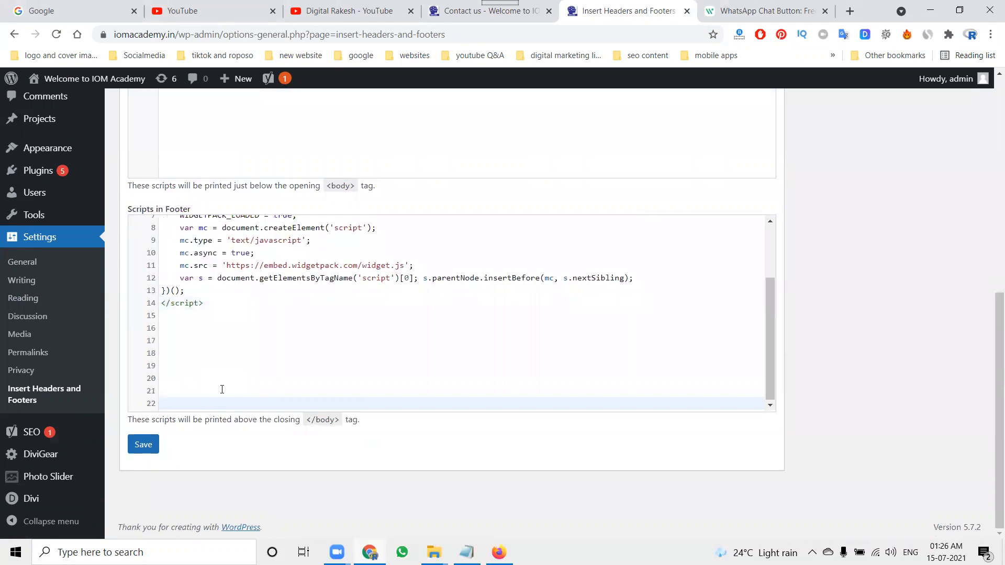
key("ctrl+v")
left_click(141, 444)
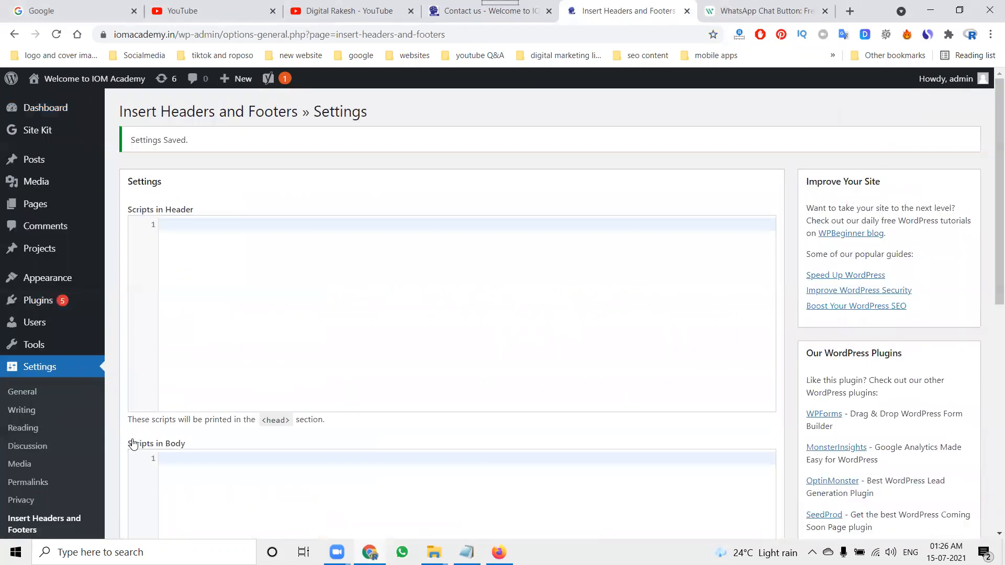
Step: Reload the academy's contact page, open the Live Chat widget to check it, and close it again
left_click(458, 13)
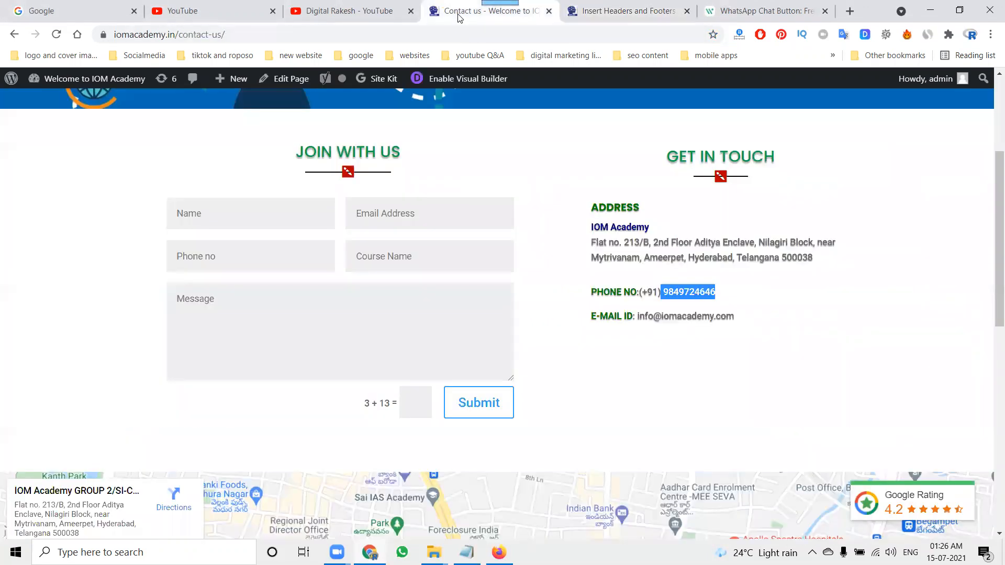
key("F5")
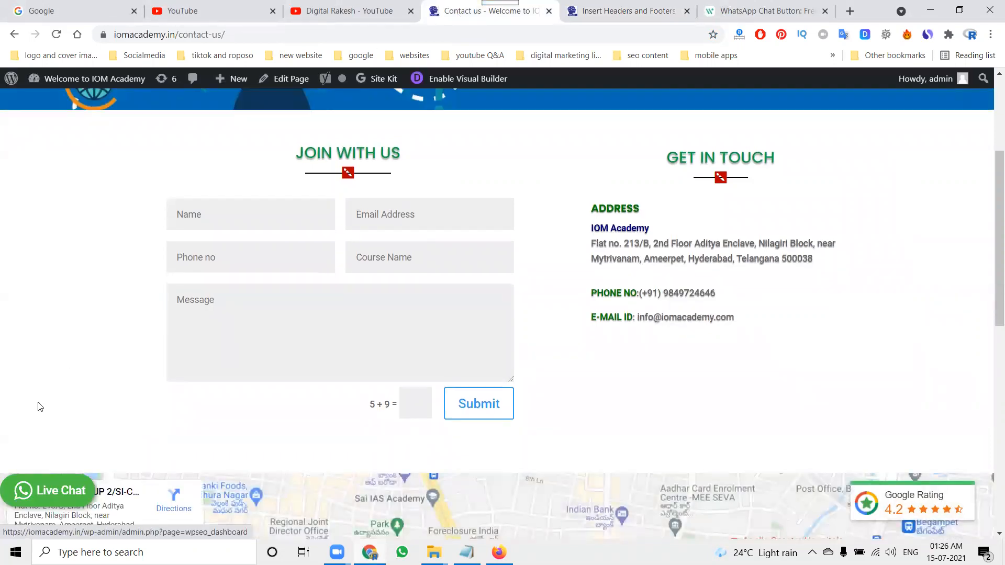
left_click(43, 494)
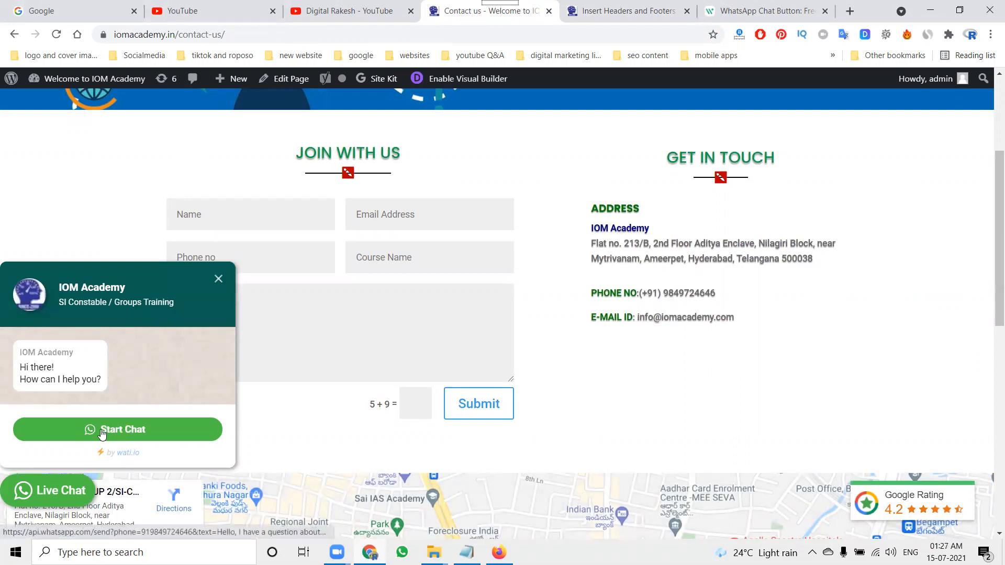
left_click(219, 279)
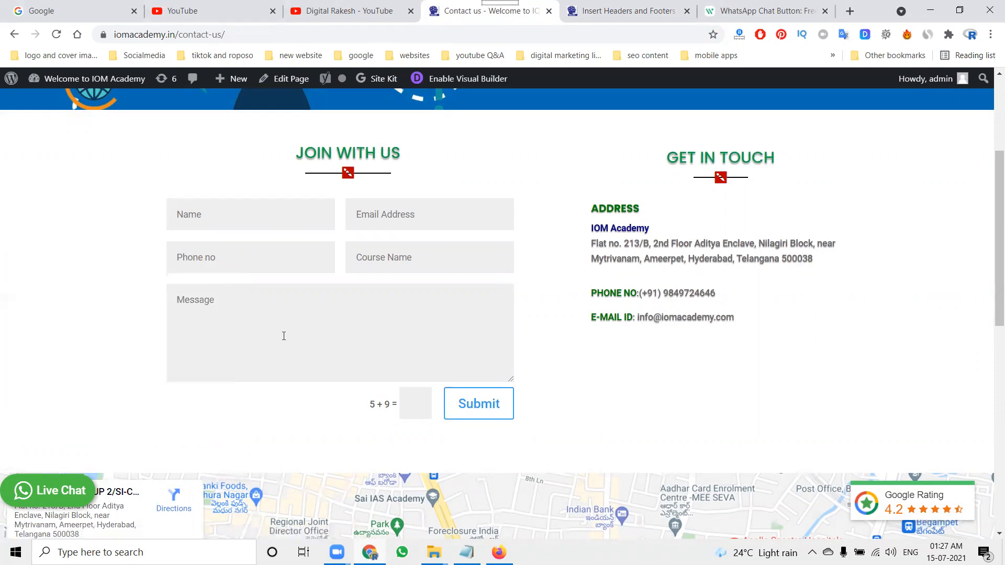
Step: Back in the WATI generator, copy the brand subtitle "SI Constable / Groups Training" into the welcome text, below a blank line
left_click(717, 5)
scroll(337, 326, "up", 3)
scroll(337, 326, "up", 13)
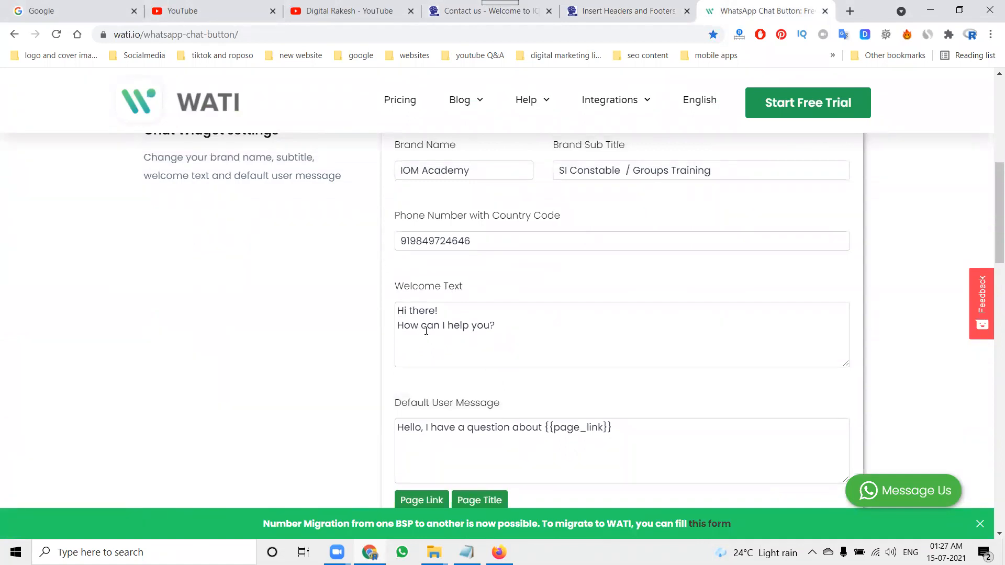
left_click_drag(560, 170, 712, 168)
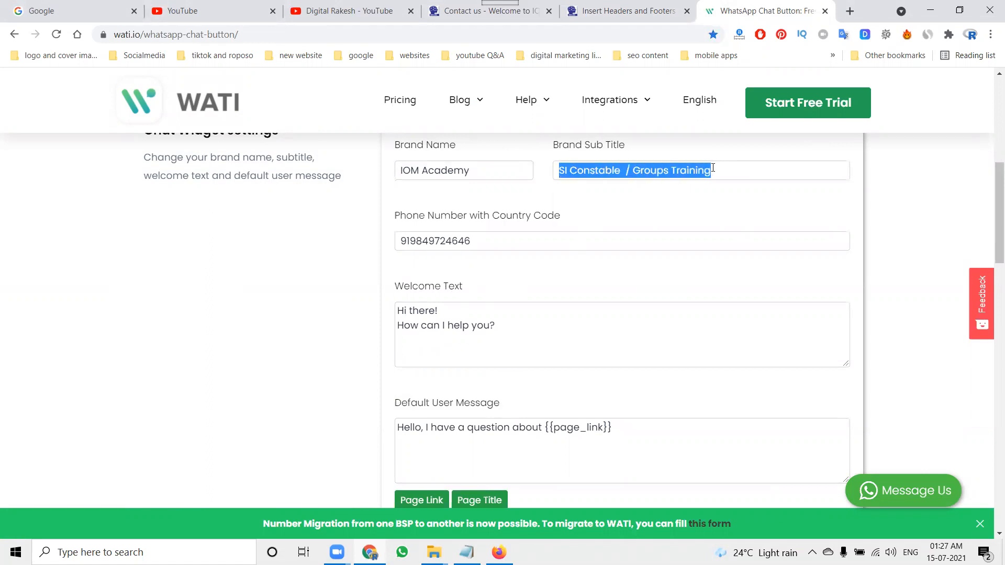
left_click(417, 349)
key("Return")
key("Return")
key("ctrl+v")
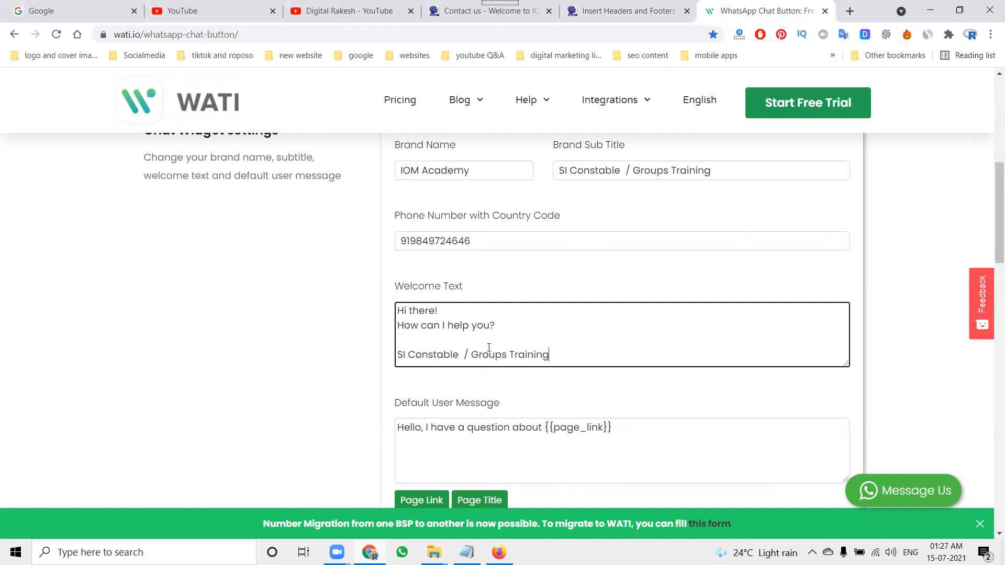
Step: Split the added welcome text into two numbered lines, "1. SI Constable /" and "2.Groups Training"
left_click(473, 355)
type("1.")
key("BackSpace")
key("BackSpace")
type("2.")
left_click(467, 354)
key("Return")
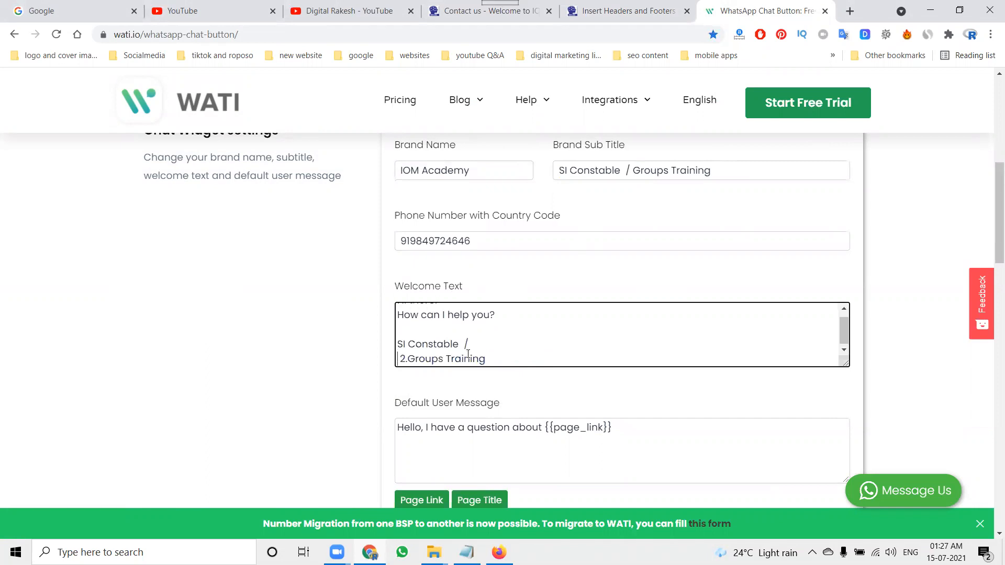
left_click(399, 343)
type("1.")
left_click(399, 360)
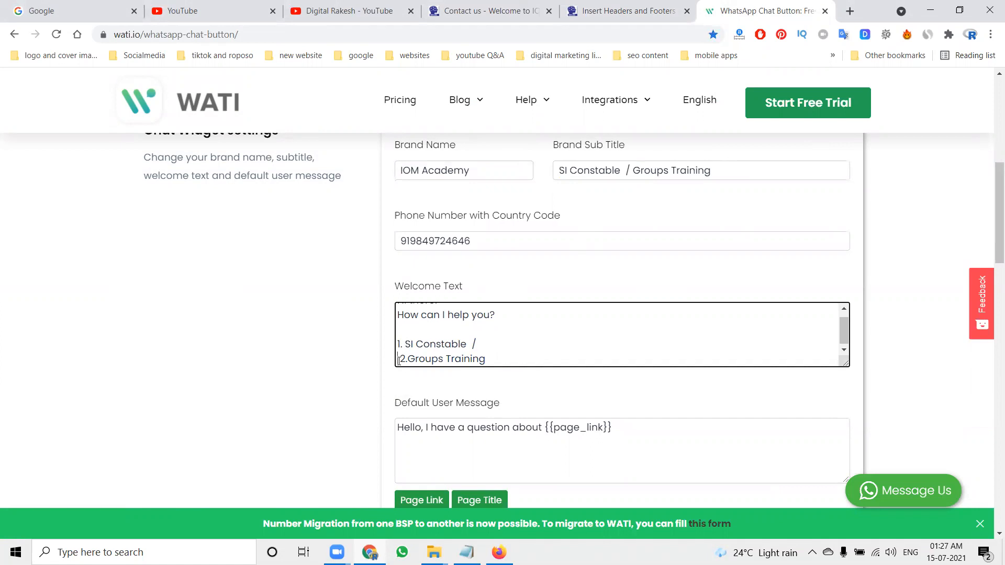
key("BackSpace")
Step: Copy "Training" to the end of the "1. SI Constable" line in the welcome text and remove its slash
double_click(466, 358)
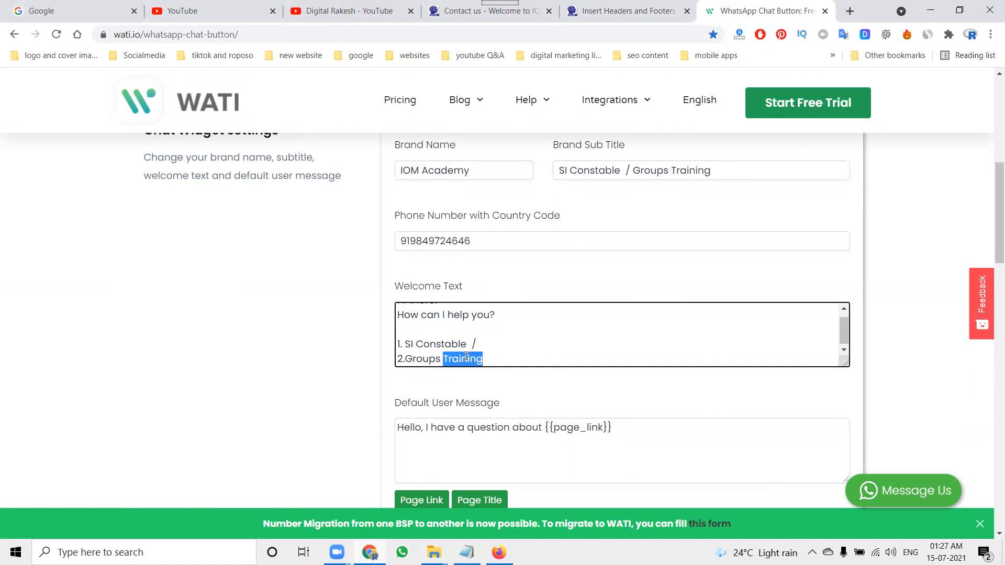
key("ctrl+c")
left_click(473, 345)
key("ctrl+v")
left_click(473, 344)
key("BackSpace")
Step: Regenerate the widget code with the revised welcome text and copy the new script
scroll(492, 356, "down", 1)
scroll(255, 360, "down", 5)
scroll(430, 312, "down", 9)
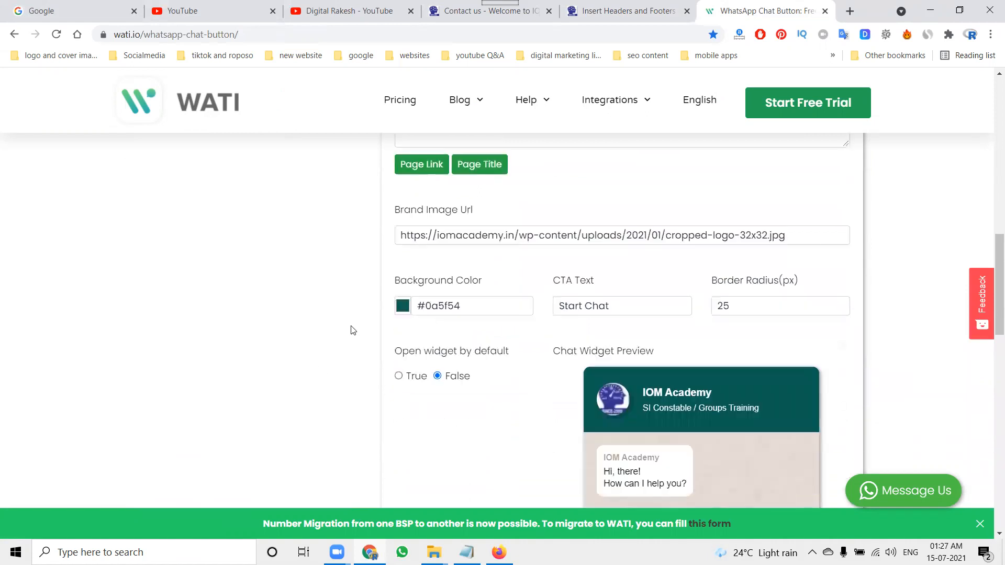
left_click(463, 285)
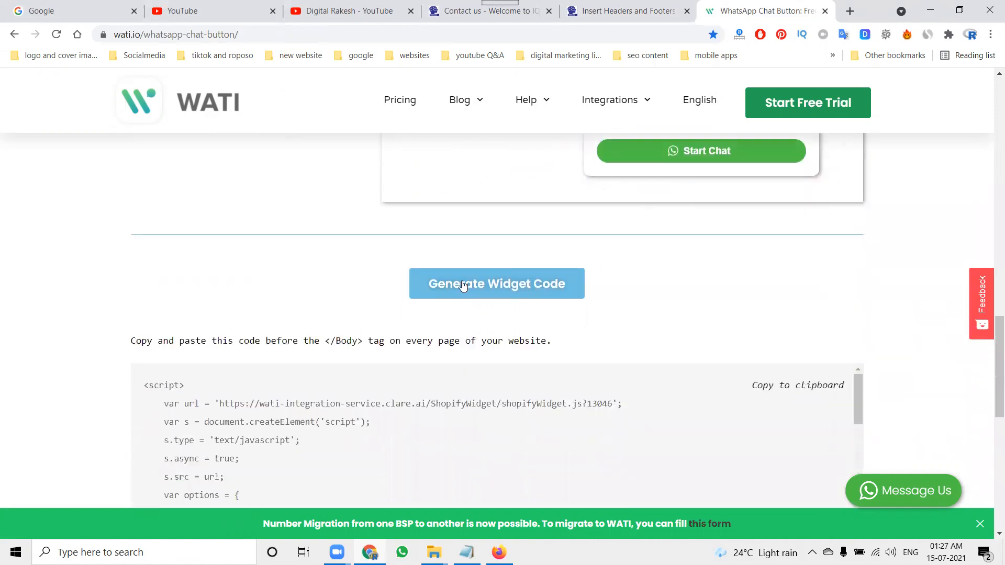
left_click(765, 386)
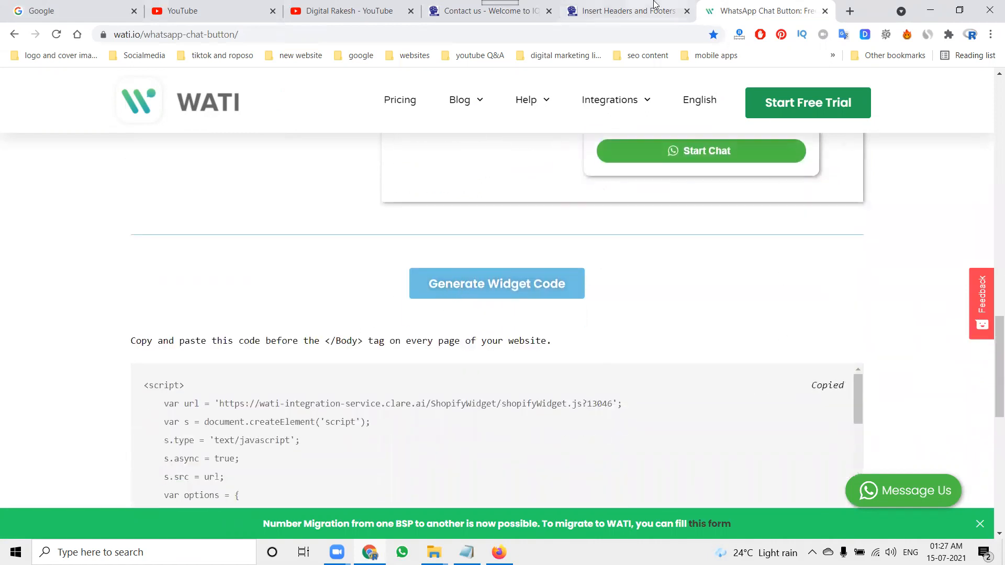
Step: Replace the old WATI widget script in the WordPress site's footer scripts with the newly copied code and save the settings
left_click(622, 11)
scroll(289, 367, "down", 8)
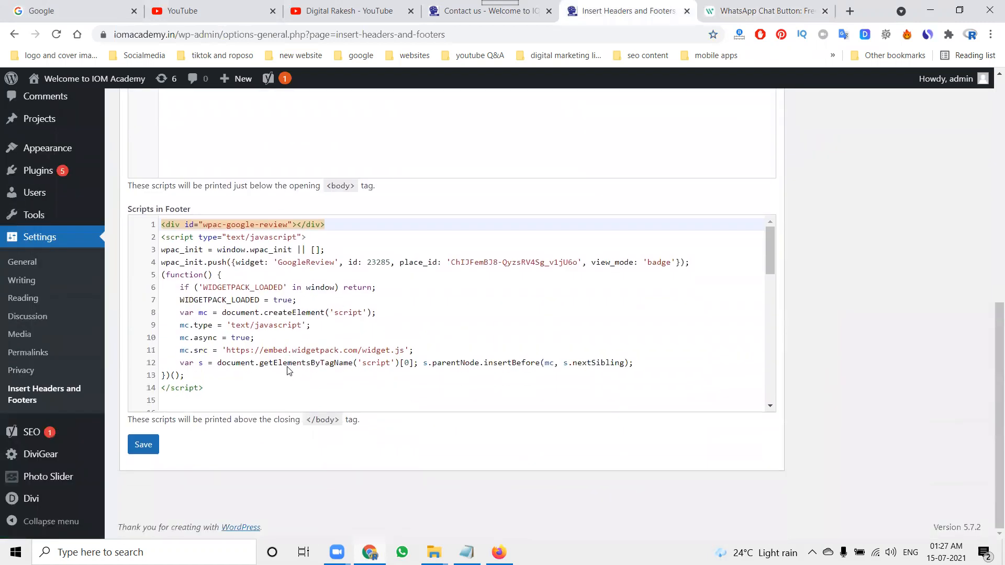
scroll(288, 364, "up", 1)
left_click(370, 352)
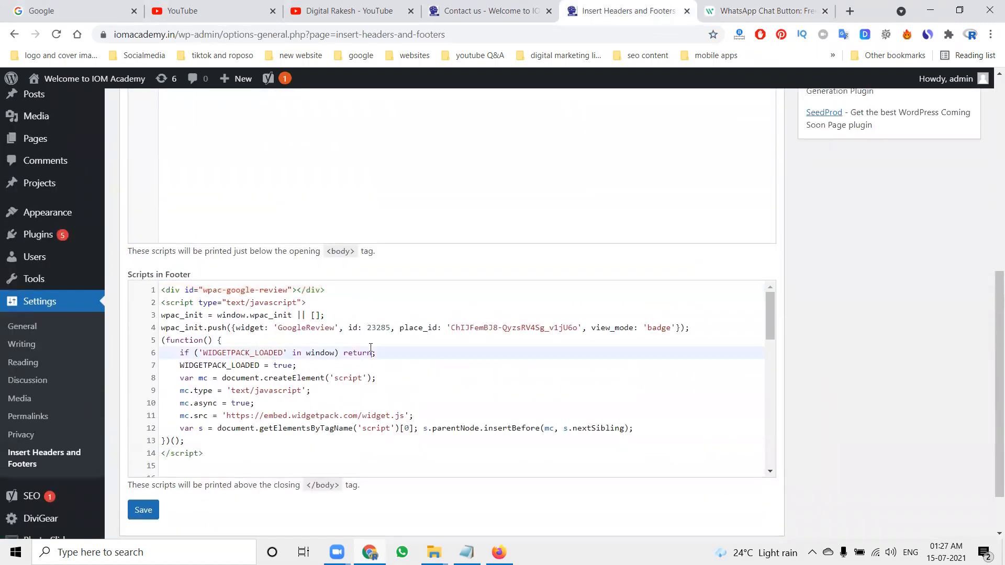
scroll(340, 350, "down", 5)
scroll(309, 355, "up", 1)
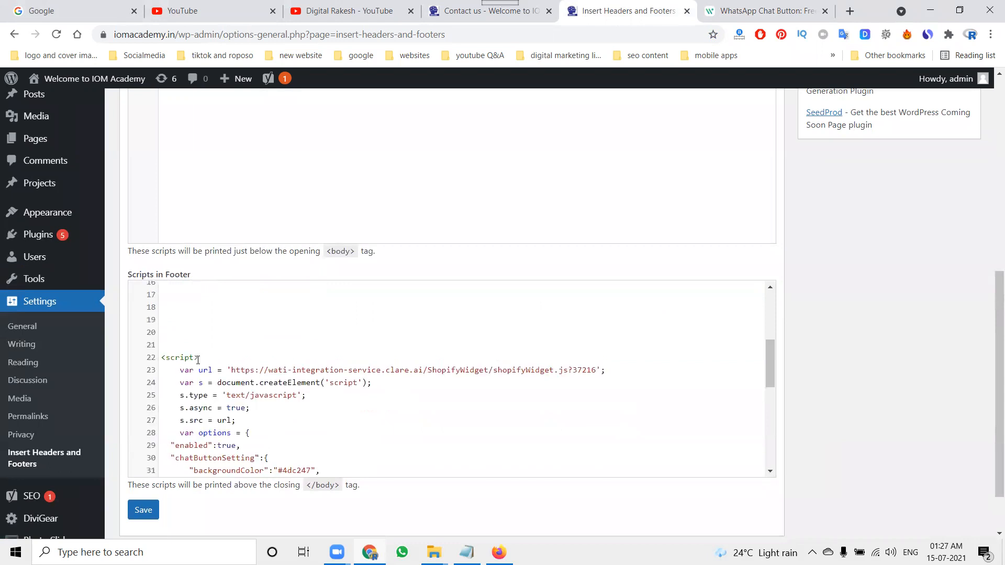
left_click_drag(163, 358, 195, 513)
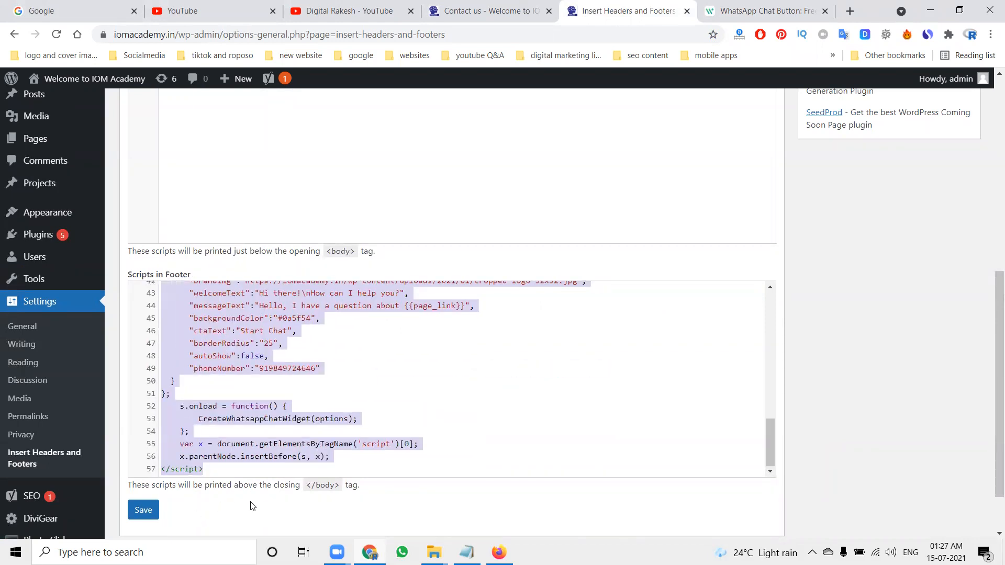
key("ctrl+v")
left_click(144, 510)
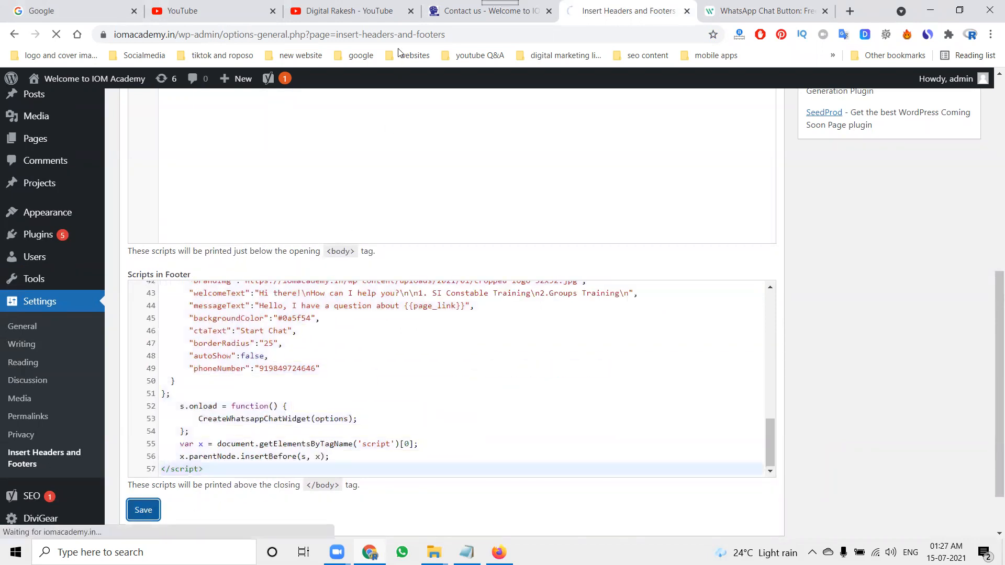
Step: Reload the site's Contact us page and open the Live Chat widget to check its revised welcome text, then close it
left_click(489, 10)
mouse_move(341, 77)
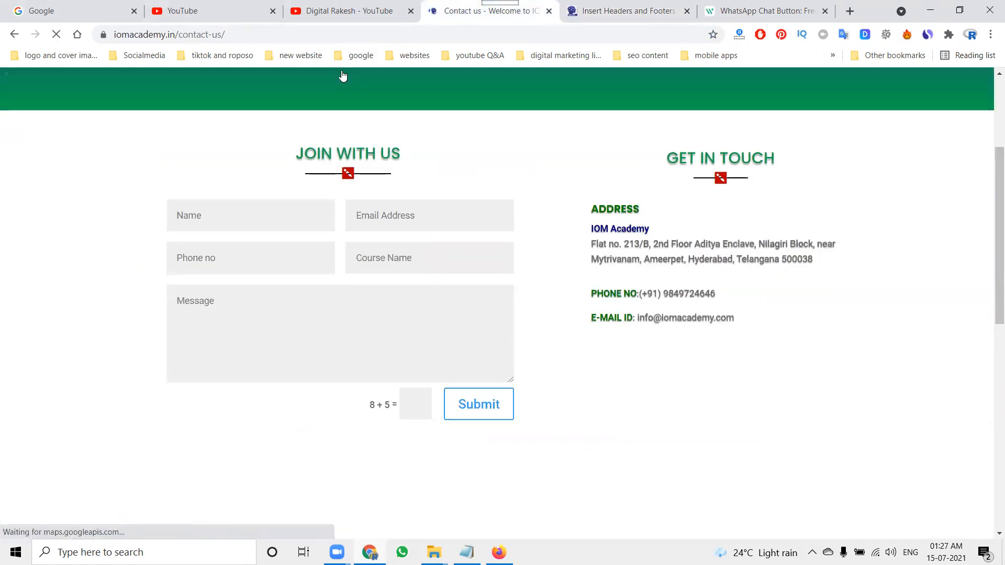
left_click(50, 495)
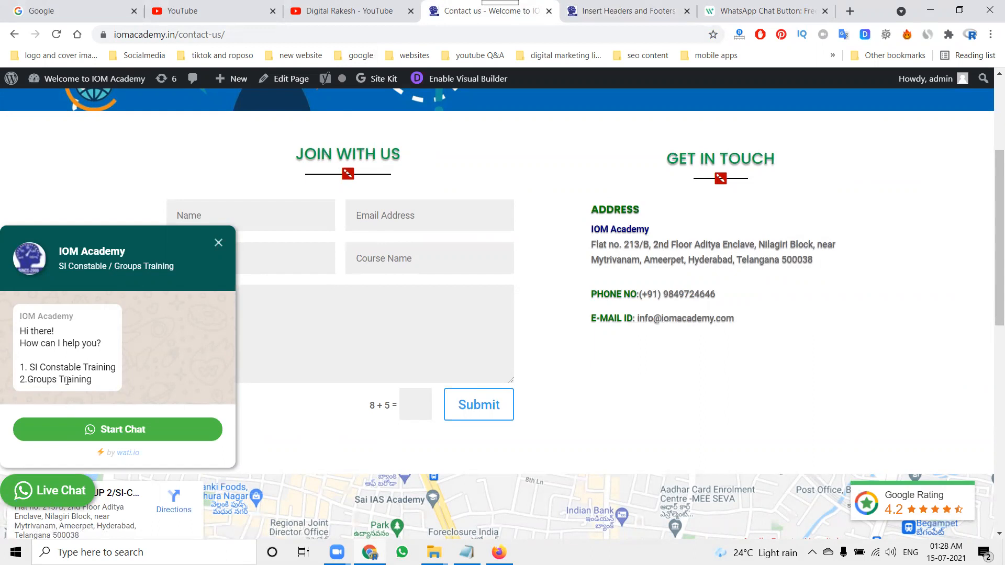
left_click(217, 243)
Step: Go to the IOM Academy home page and check the Live Chat widget's popup there, closing it again
scroll(273, 233, "up", 4)
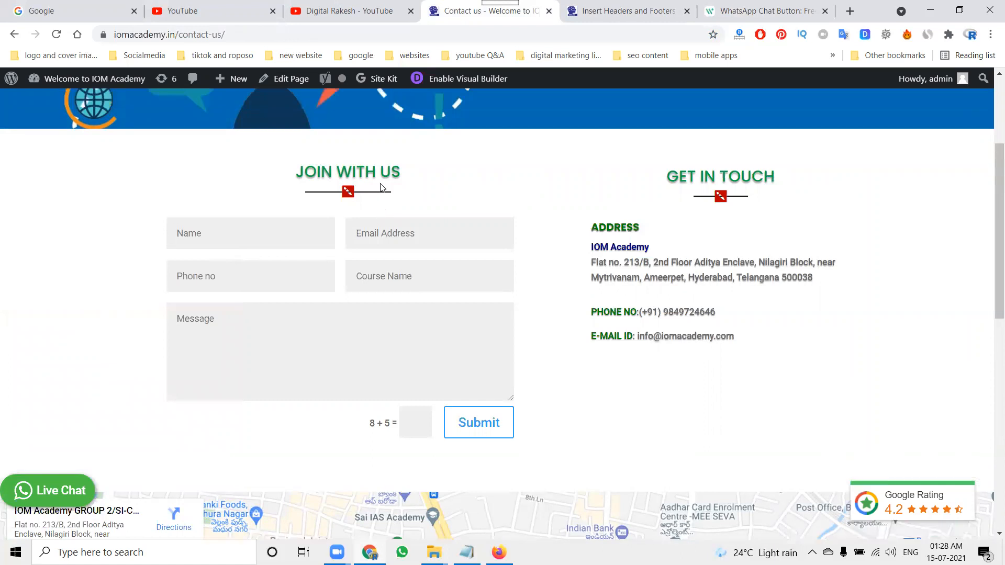
left_click(635, 121)
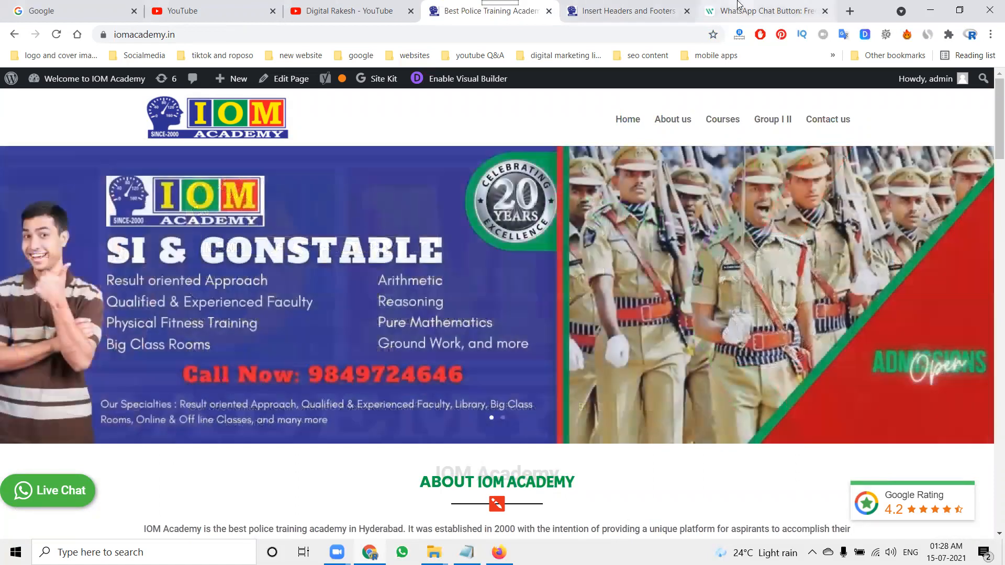
left_click(740, 11)
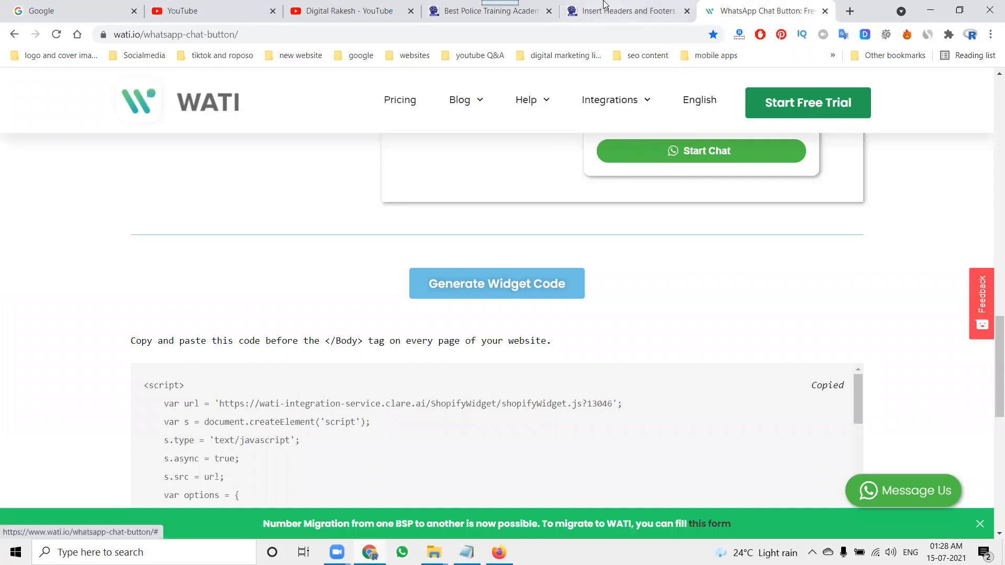
left_click(467, 8)
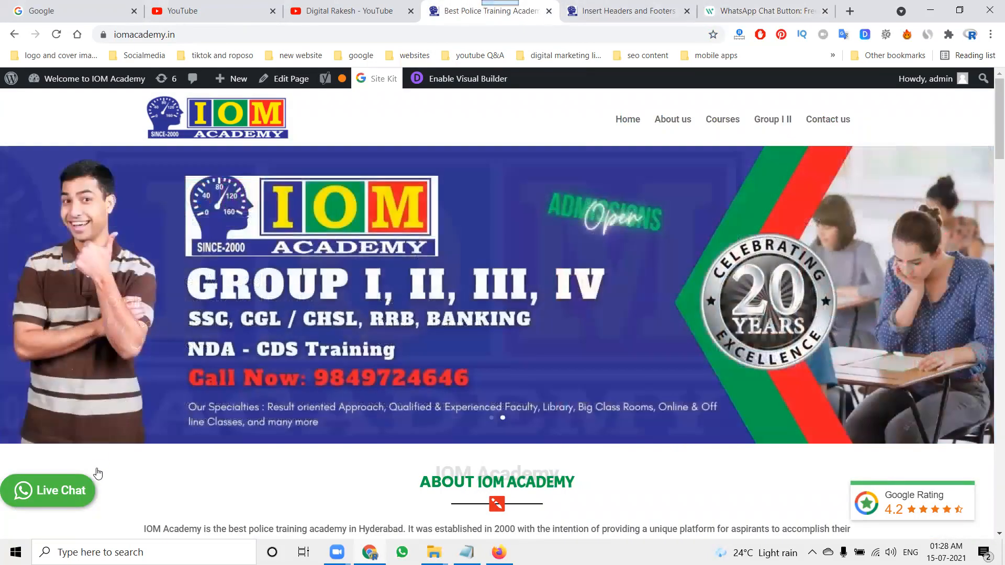
left_click(89, 487)
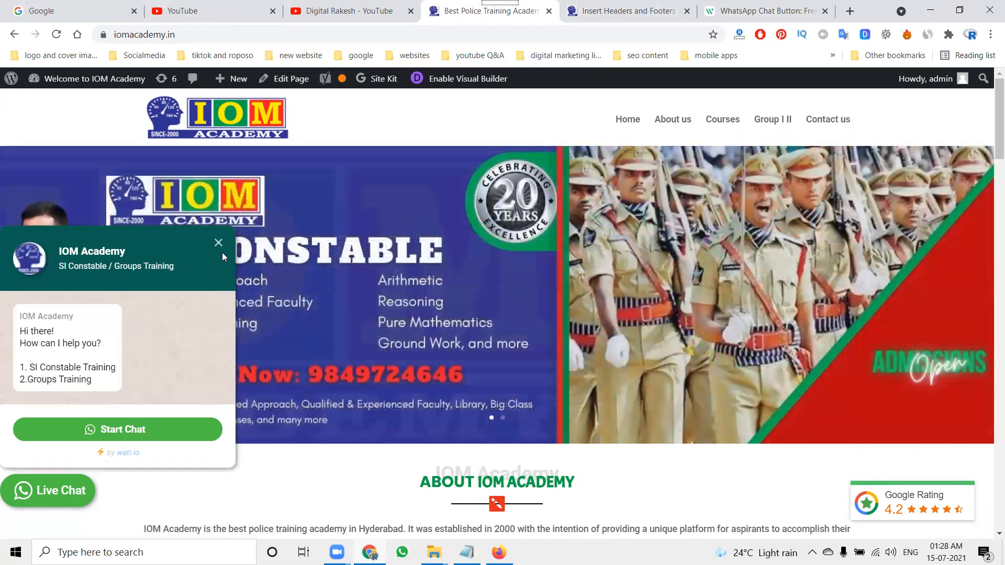
left_click(219, 243)
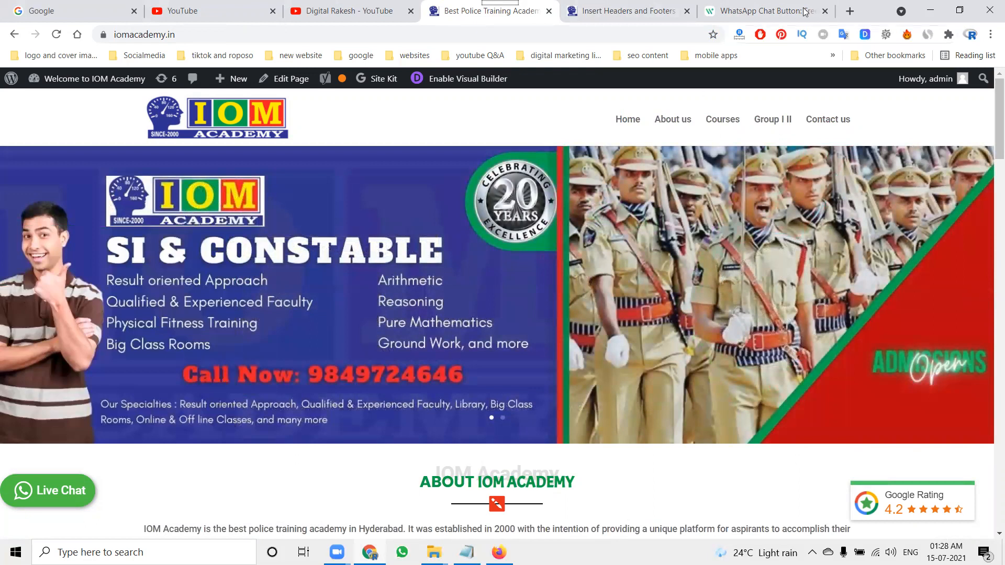
Step: Switch to the open YouTube channel's videos page
left_click(764, 5)
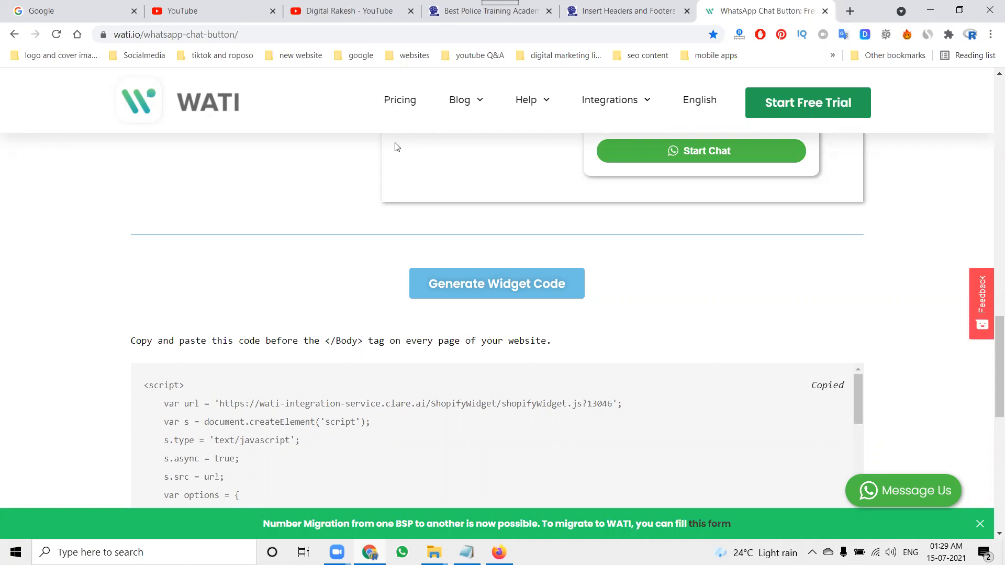
left_click(364, 14)
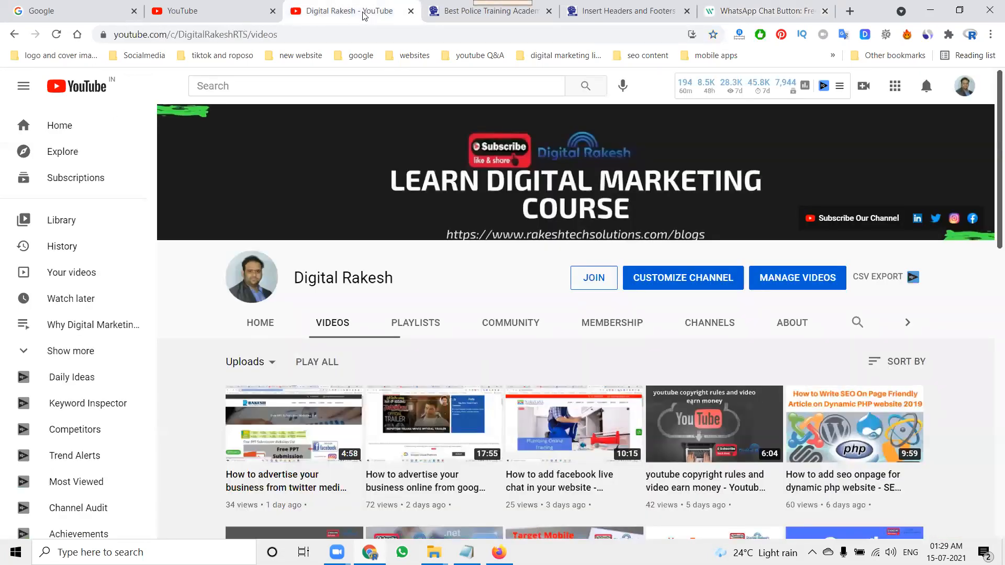